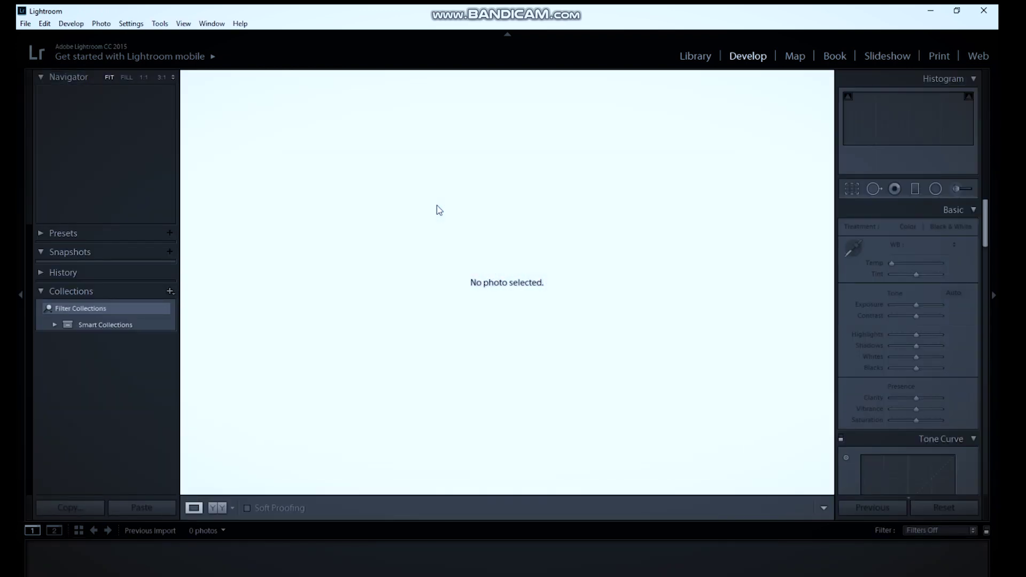
# Start a photo import from the July shoot folder on Local Disk (D:) and uncheck all of its photos
pyautogui.click(19, 25)
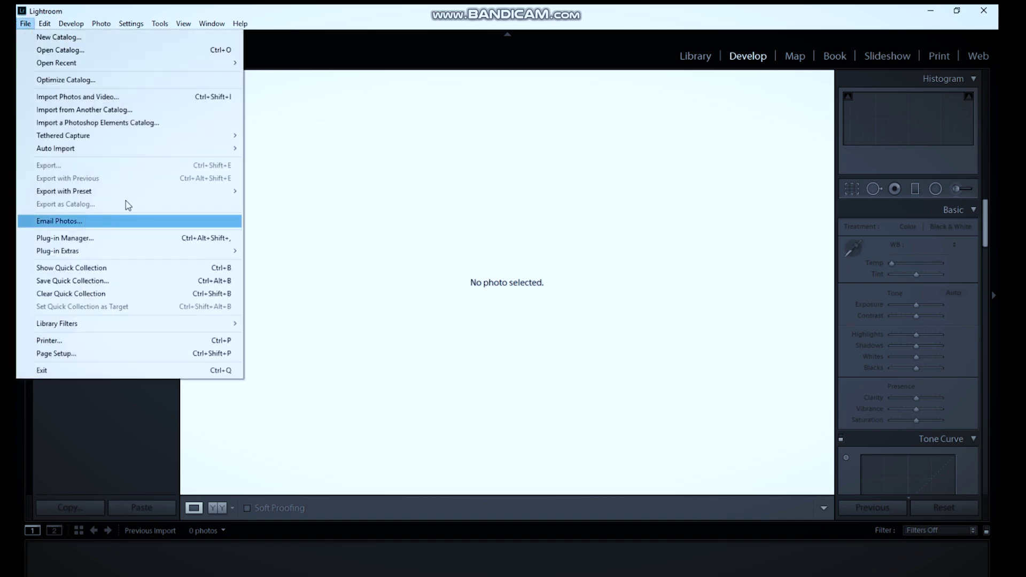
pyautogui.click(116, 97)
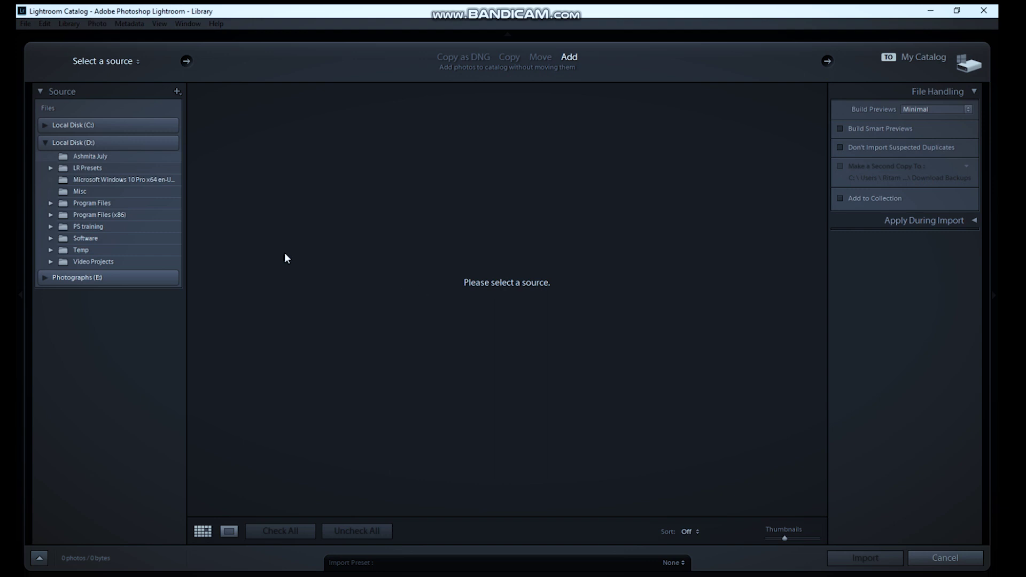
pyautogui.click(87, 154)
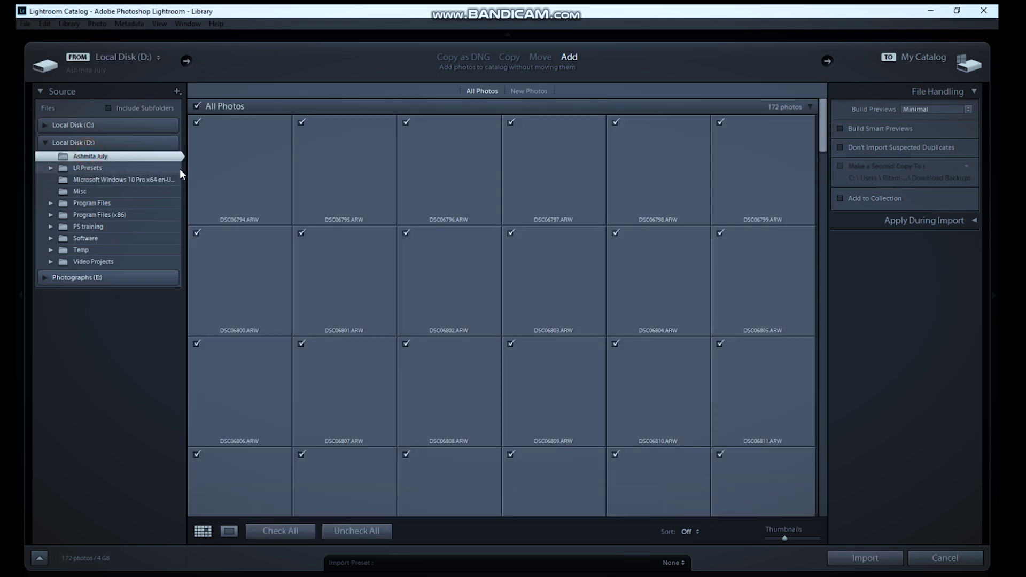
pyautogui.click(198, 106)
pyautogui.click(197, 106)
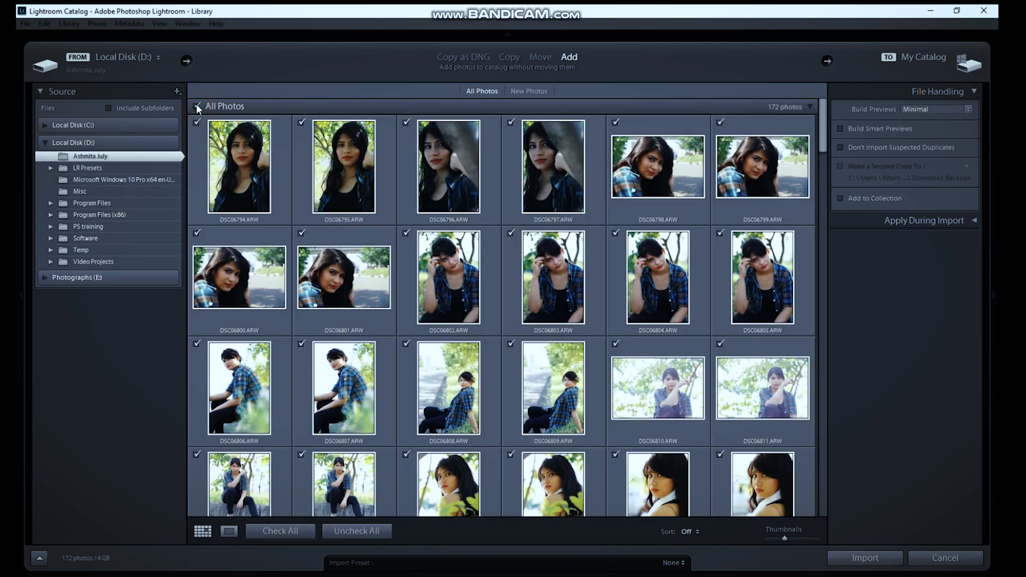
pyautogui.click(197, 107)
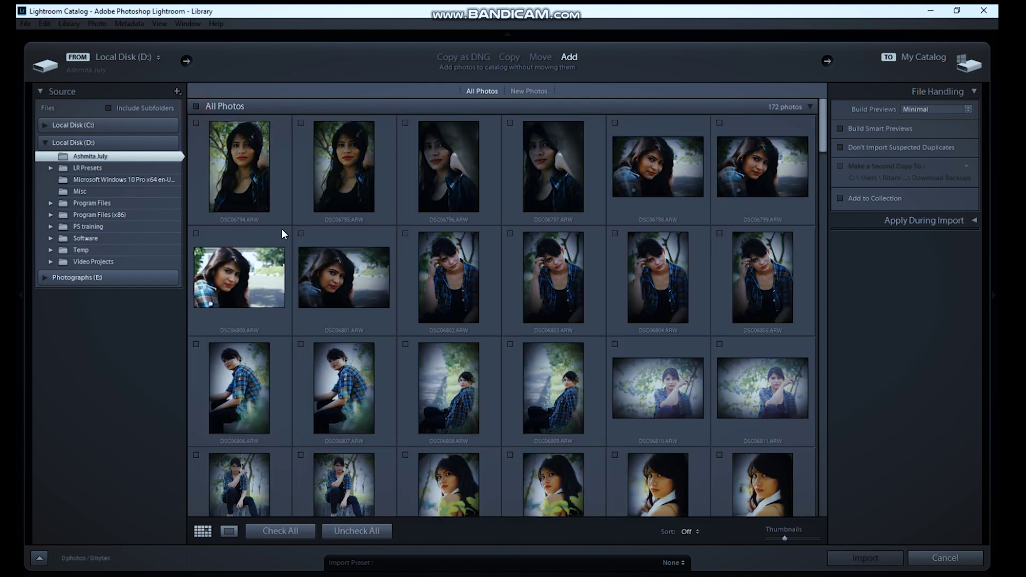
# Mark the photos DSC06824.ARW and DSC06833.ARW for import
pyautogui.scroll(-5, 402, 306)
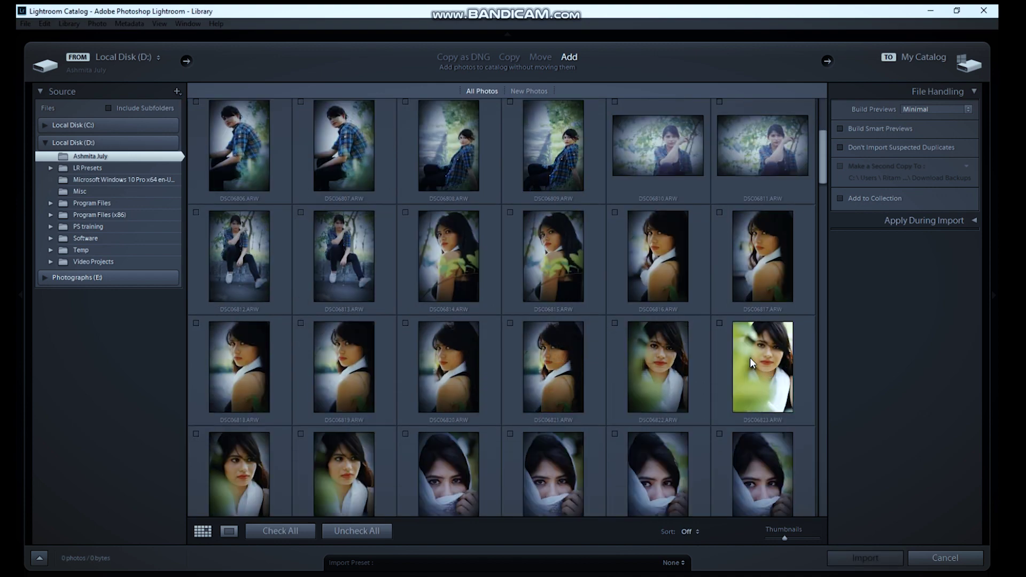
pyautogui.scroll(-3, 284, 377)
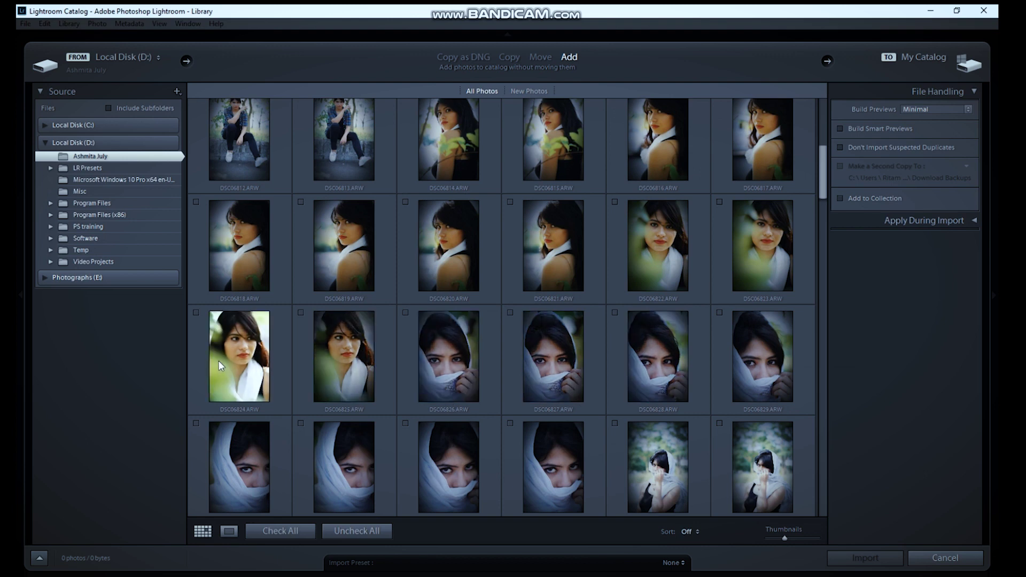
pyautogui.click(197, 312)
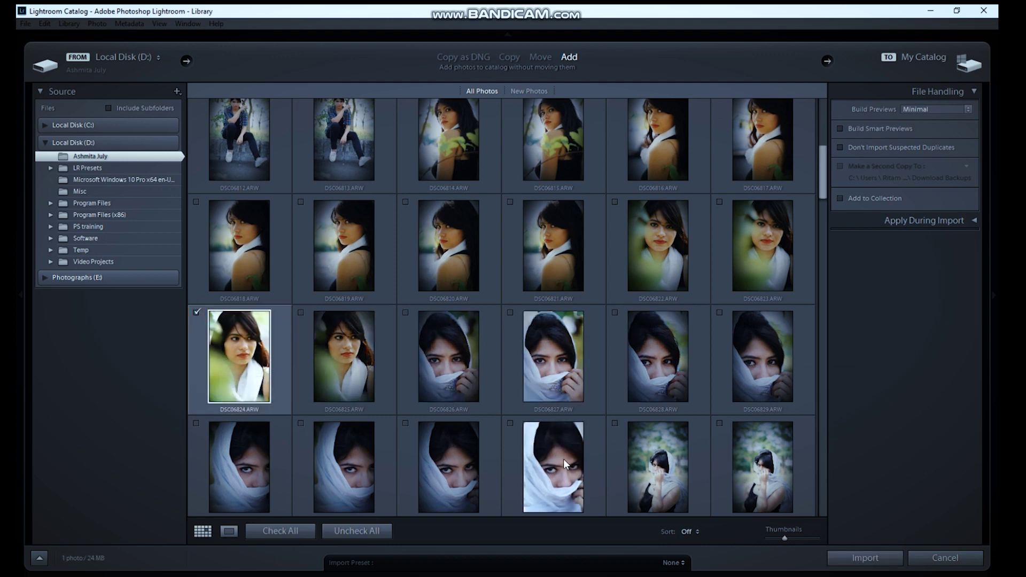
pyautogui.click(557, 475)
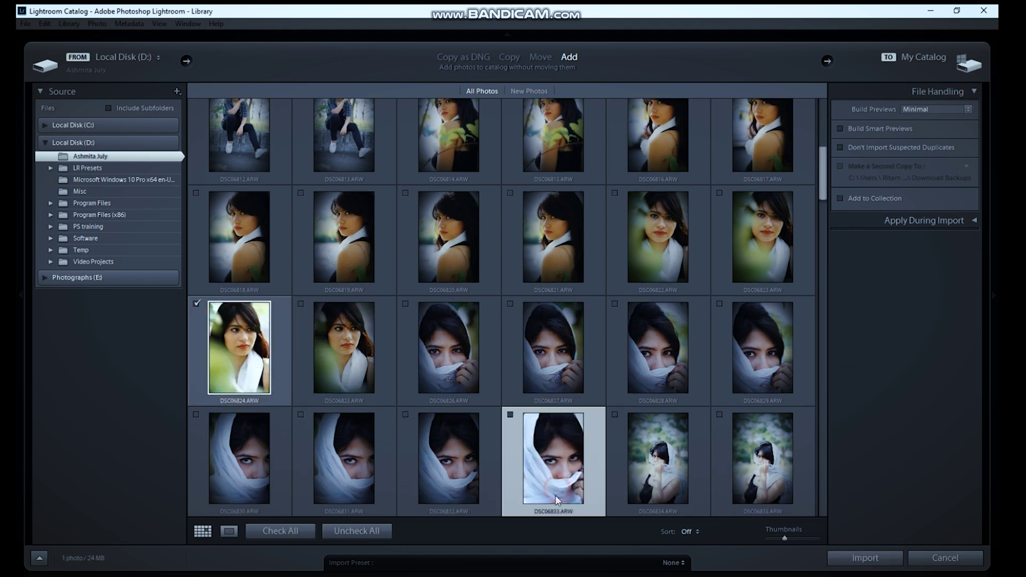
pyautogui.click(509, 415)
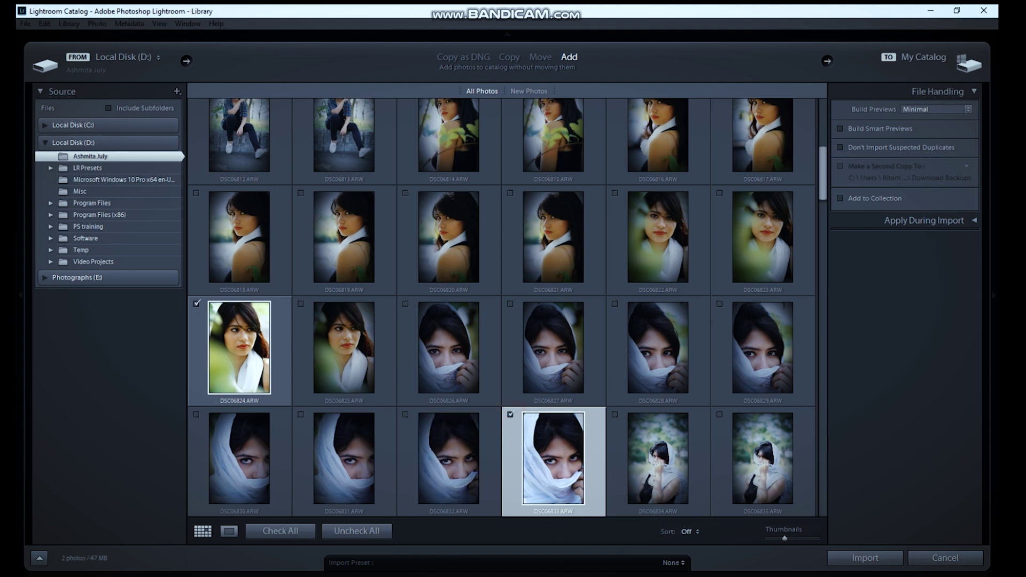
# Review the remaining photos in the folder and import only the two checked ones into the catalog
pyautogui.scroll(-3, 684, 427)
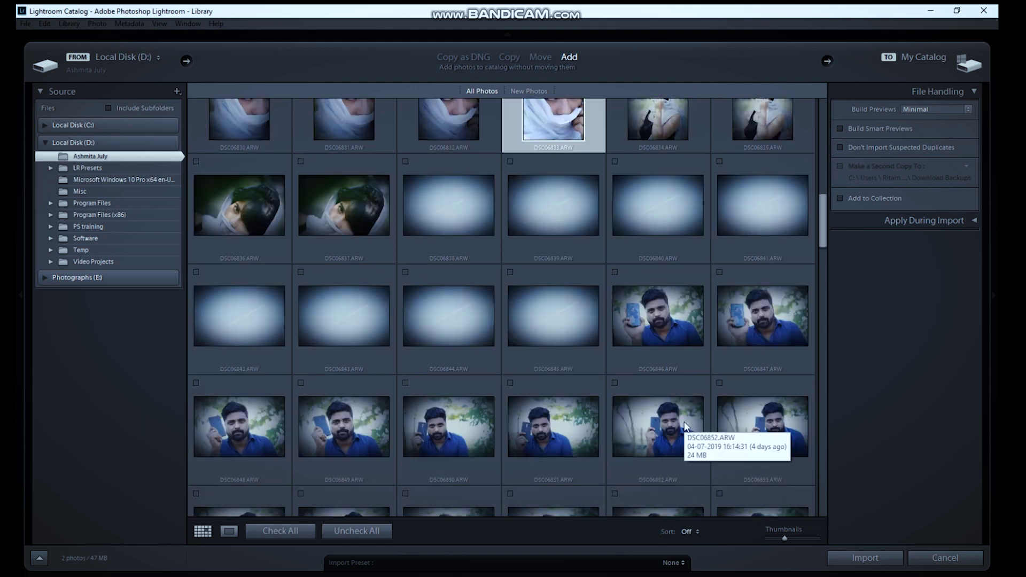
pyautogui.scroll(2, 684, 428)
pyautogui.scroll(-10, 686, 427)
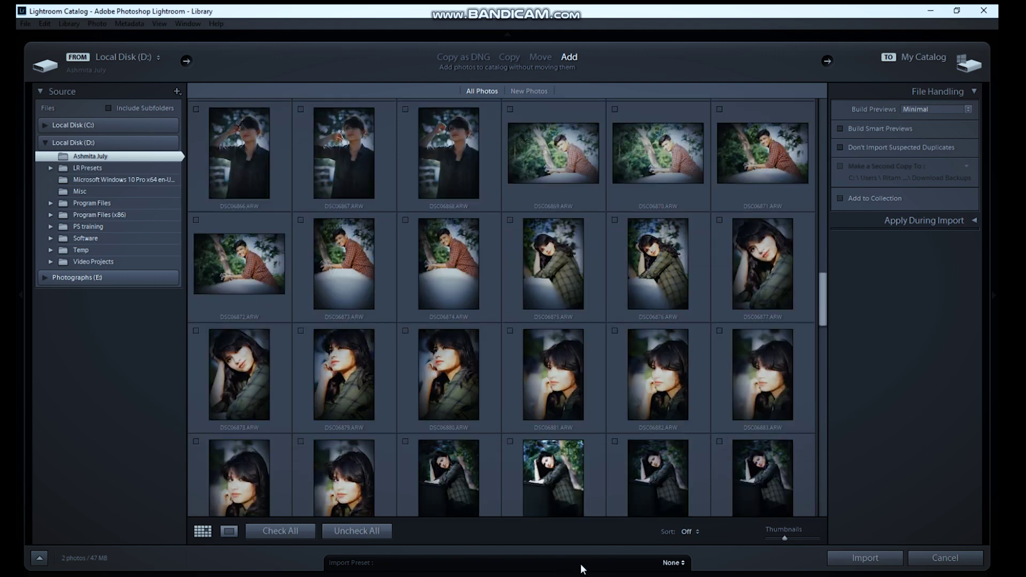
pyautogui.scroll(-3, 409, 449)
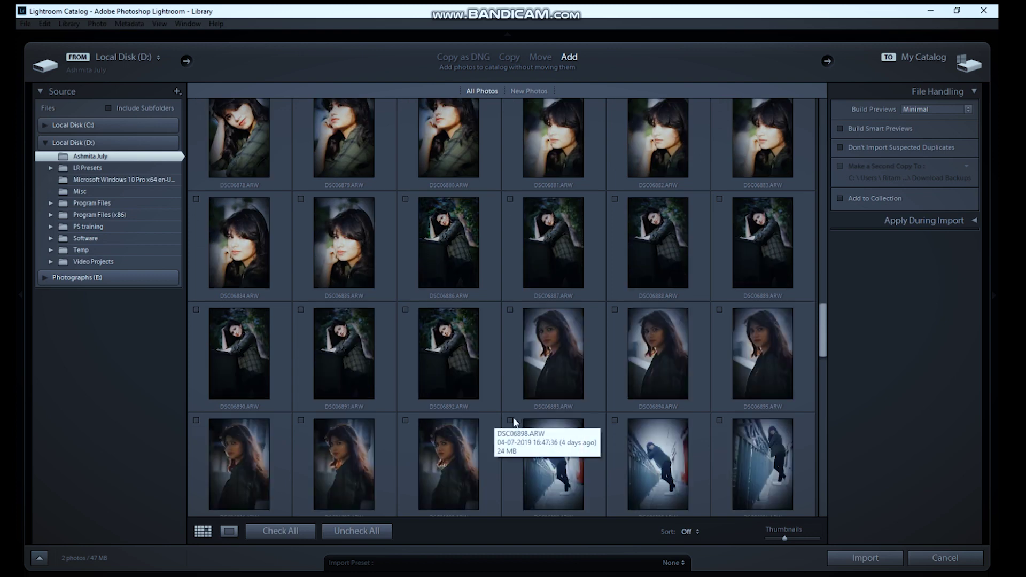
pyautogui.scroll(-8, 639, 402)
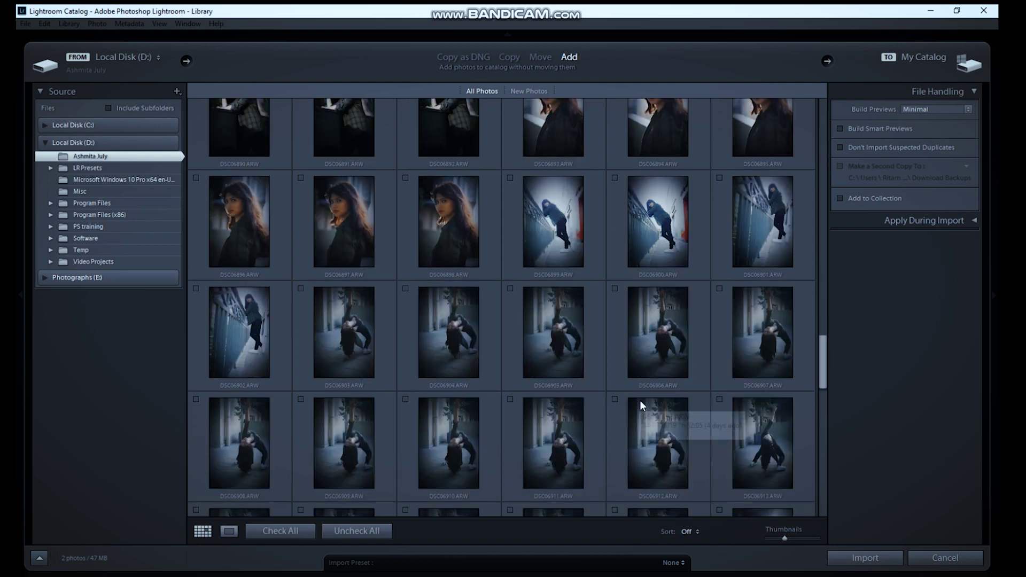
pyautogui.scroll(-10, 640, 402)
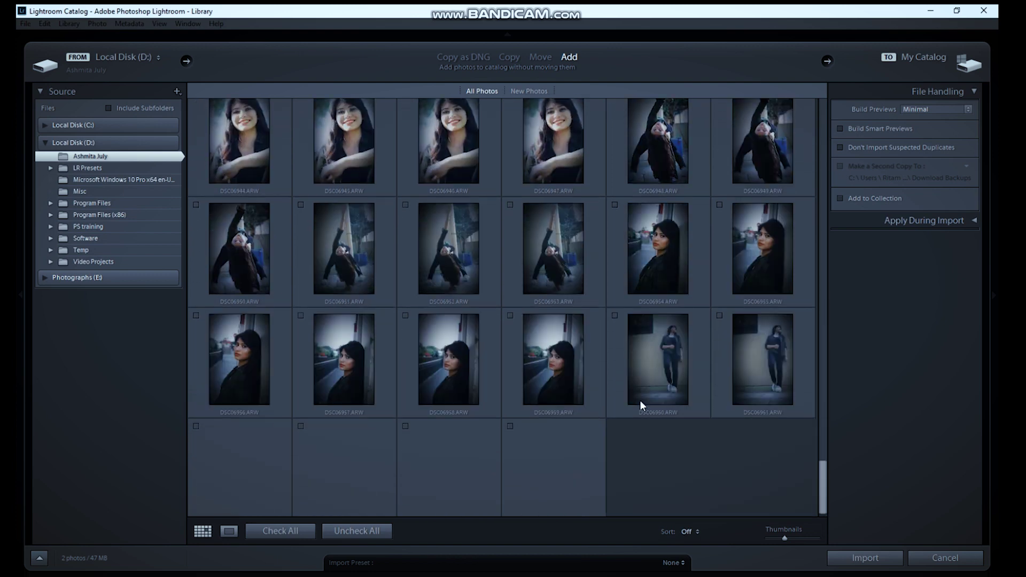
pyautogui.scroll(10, 639, 399)
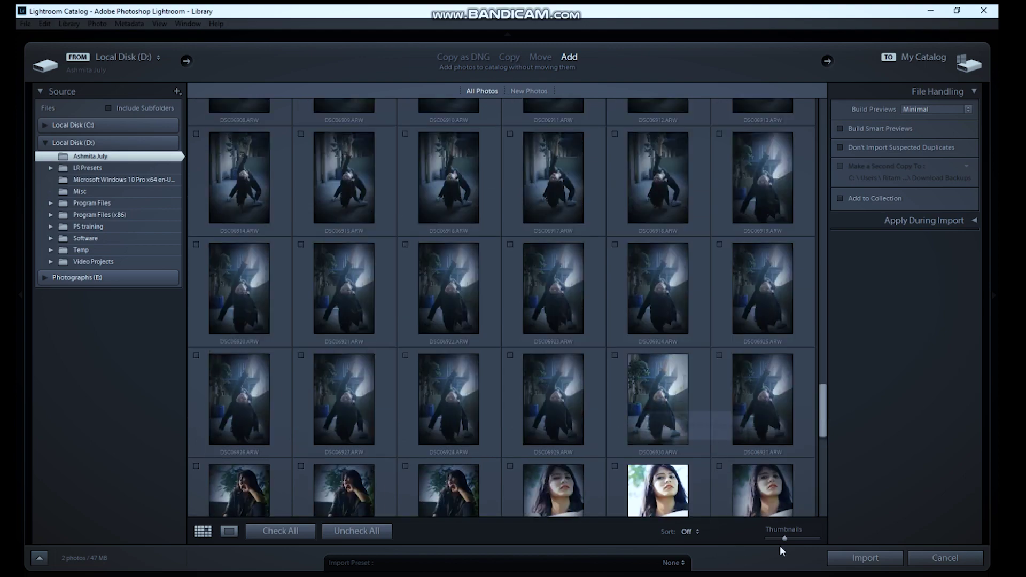
pyautogui.click(845, 559)
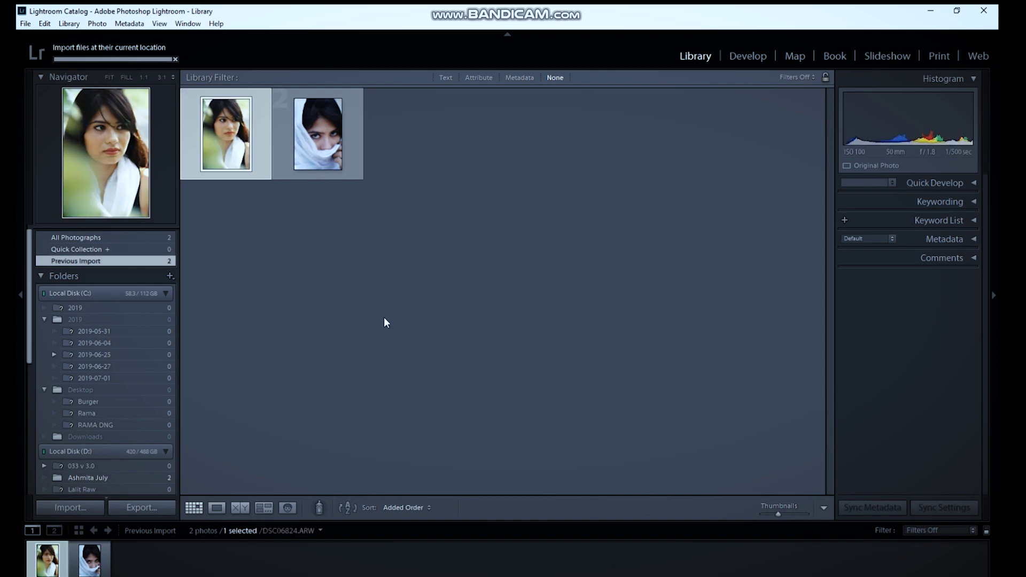
# Open DSC06824.ARW in the Develop module and enable its lens profile corrections
pyautogui.click(323, 168)
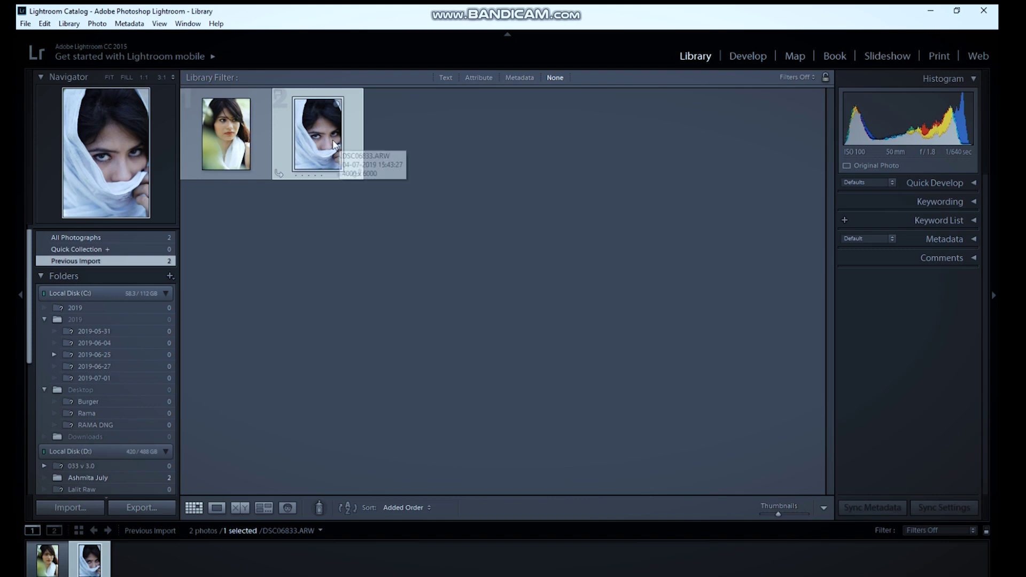
pyautogui.press('Left')
pyautogui.click(746, 56)
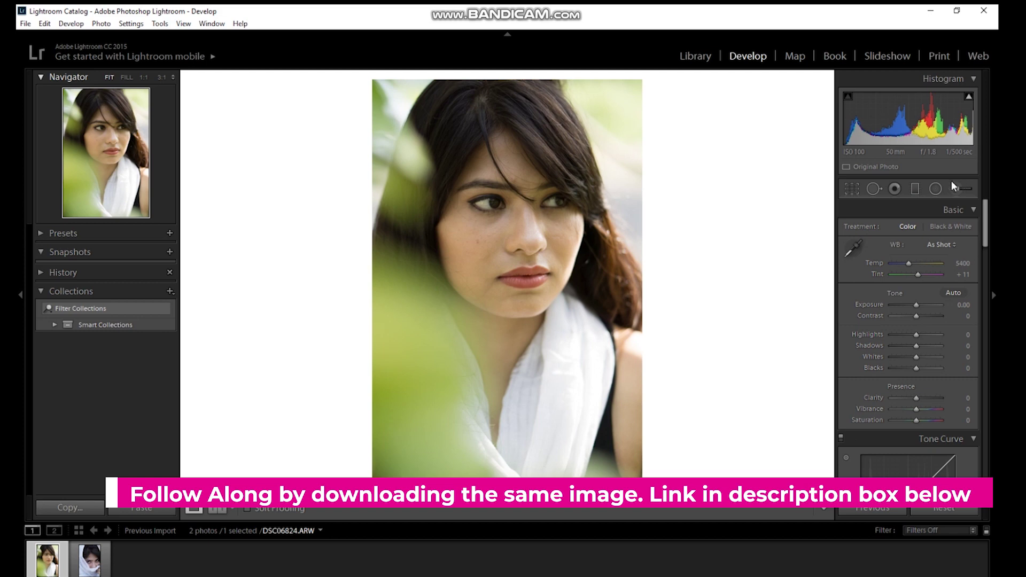
pyautogui.moveTo(986, 227); pyautogui.dragTo(997, 406)
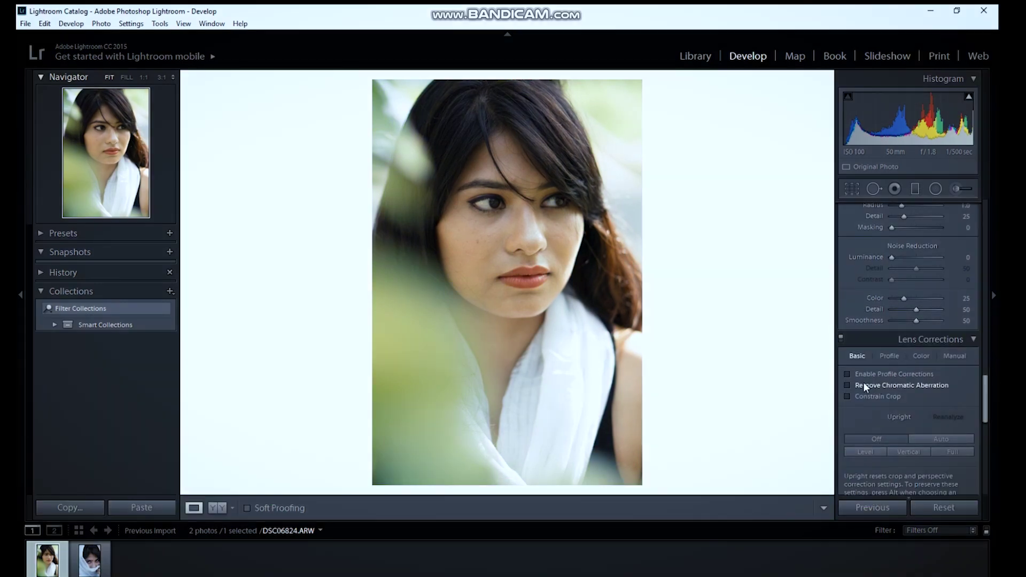
pyautogui.click(889, 375)
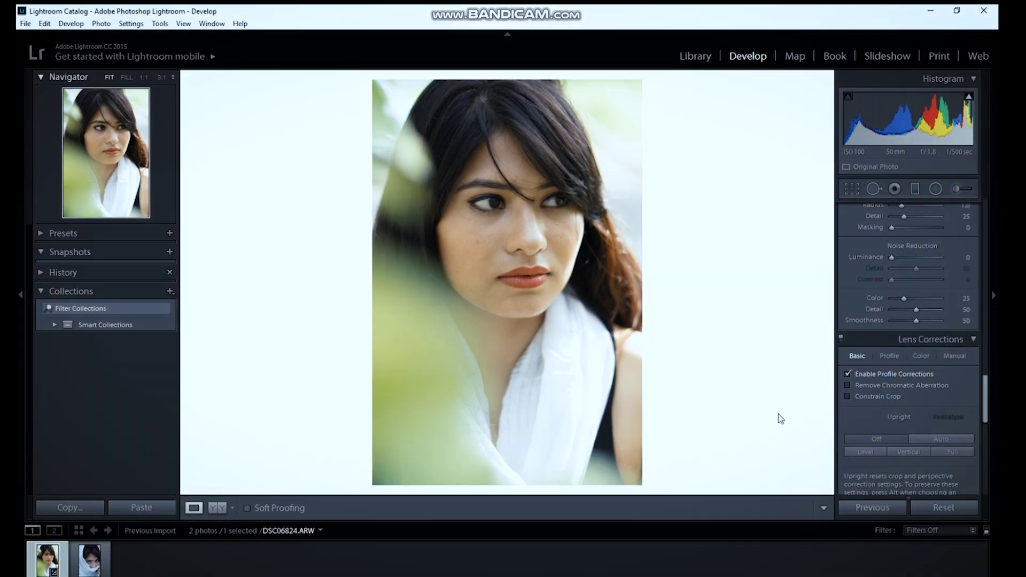
# Set the photo's white balance temperature to 5200
pyautogui.scroll(10, 986, 405)
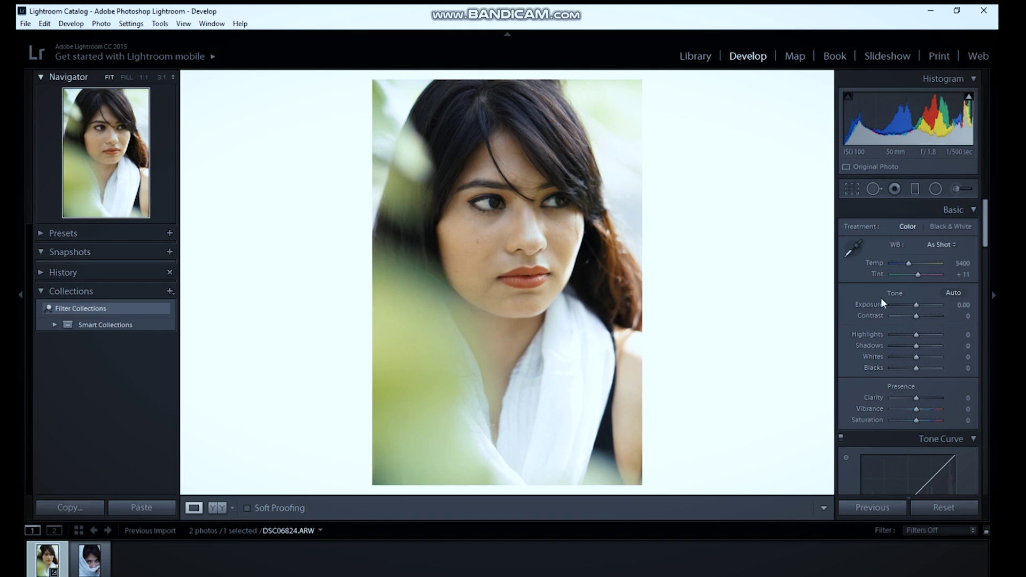
pyautogui.click(954, 264)
pyautogui.write('5200')
pyautogui.click(747, 264)
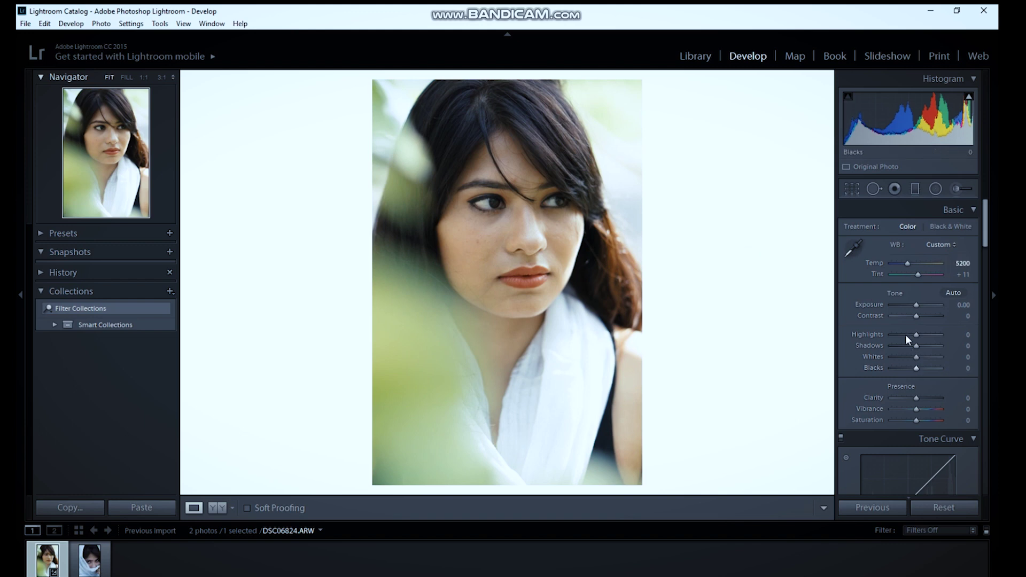
# Set Exposure to −0.36, Contrast +17, Highlights −71, Shadows +57, Whites +33, Blacks −2 and Clarity +14
pyautogui.moveTo(916, 302); pyautogui.dragTo(914, 303)
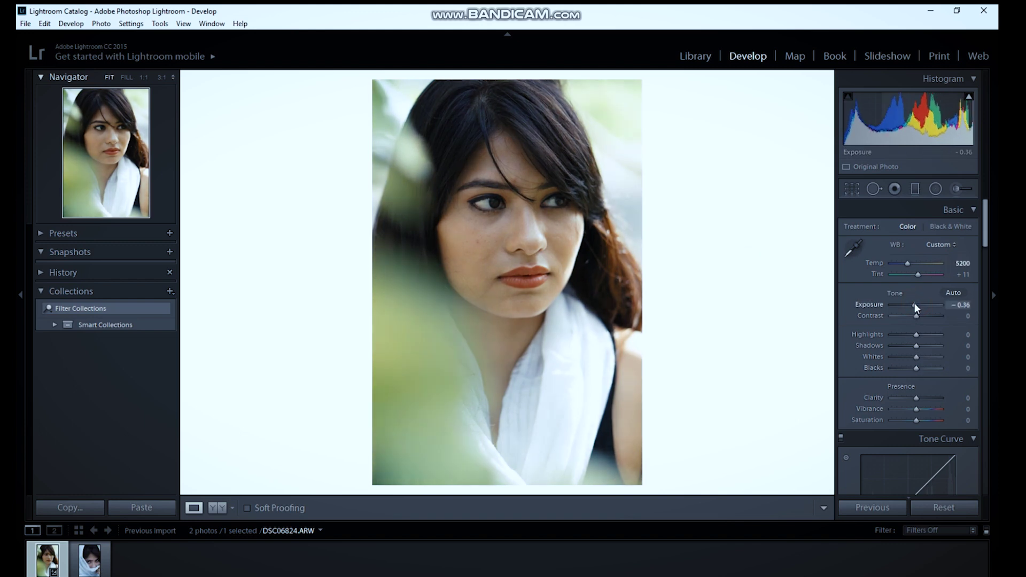
pyautogui.moveTo(912, 315)
pyautogui.mouseDown()
pyautogui.moveTo(896, 335)
pyautogui.moveTo(928, 348)
pyautogui.moveTo(913, 367)
pyautogui.mouseUp()
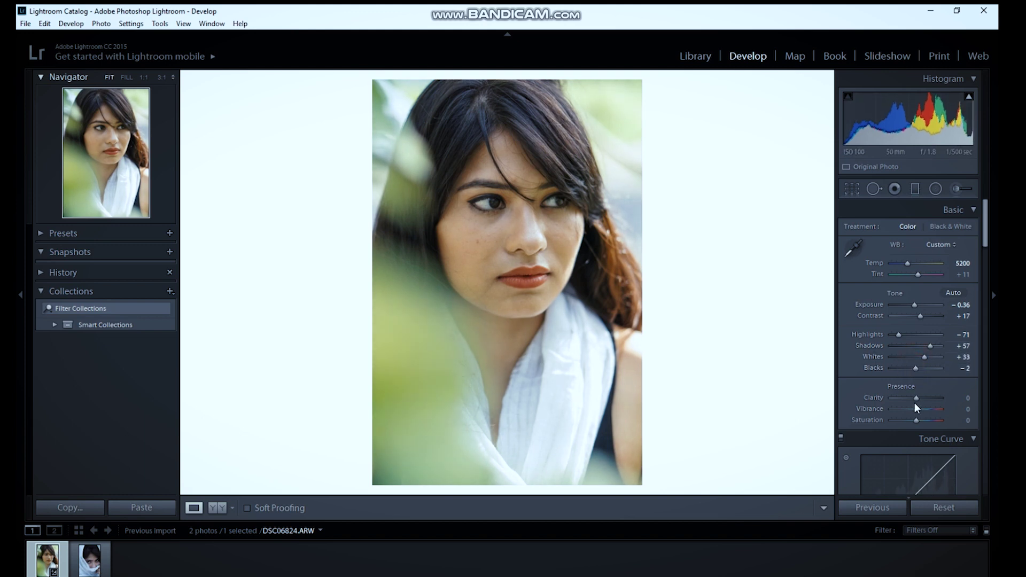
pyautogui.moveTo(915, 400); pyautogui.dragTo(919, 399)
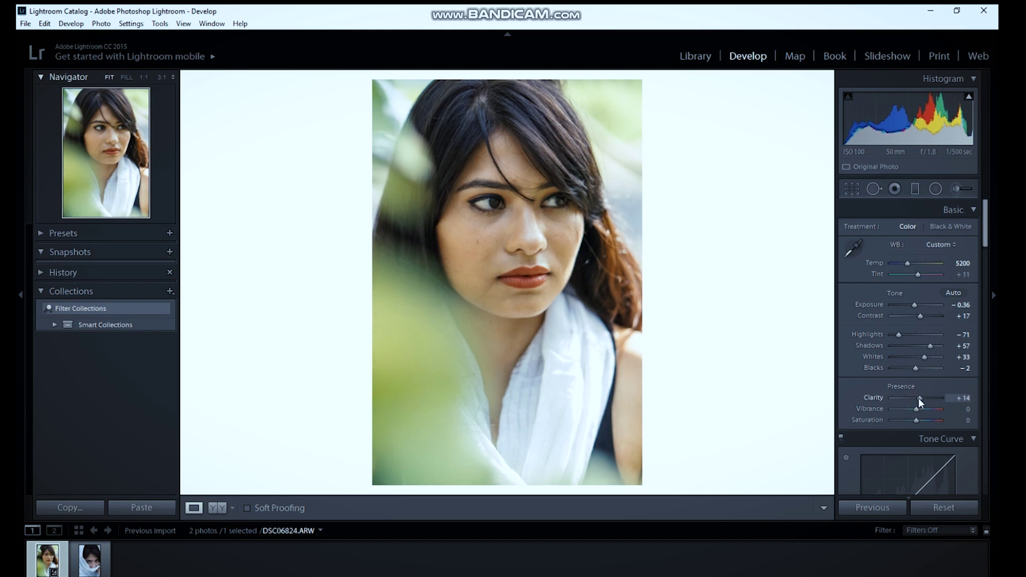
# Switch the tone curve to point curve editing and add shadow, midtone and highlight points along the RGB curve's diagonal
pyautogui.moveTo(986, 227); pyautogui.dragTo(988, 255)
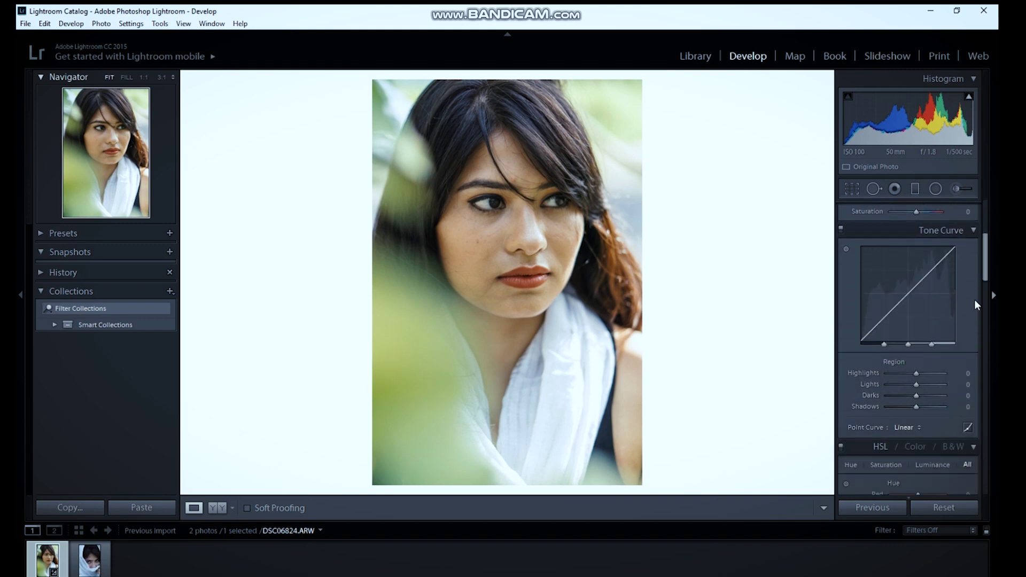
pyautogui.click(965, 427)
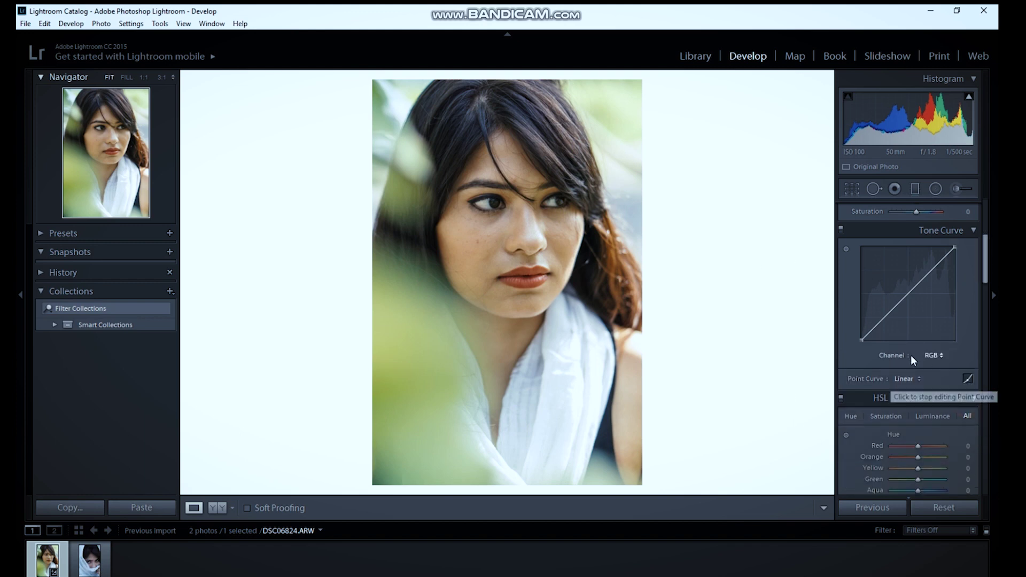
pyautogui.click(861, 339)
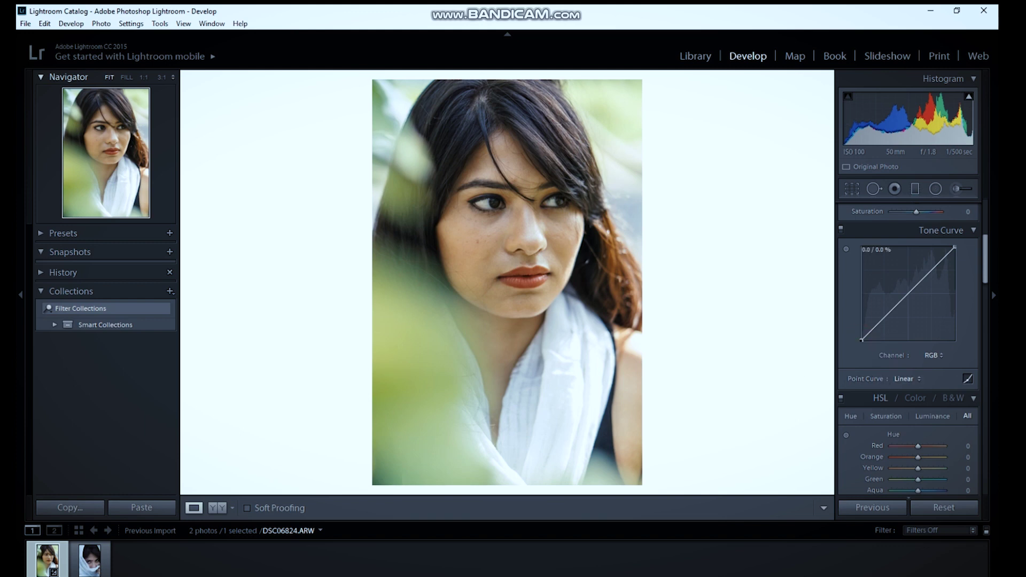
pyautogui.click(885, 317)
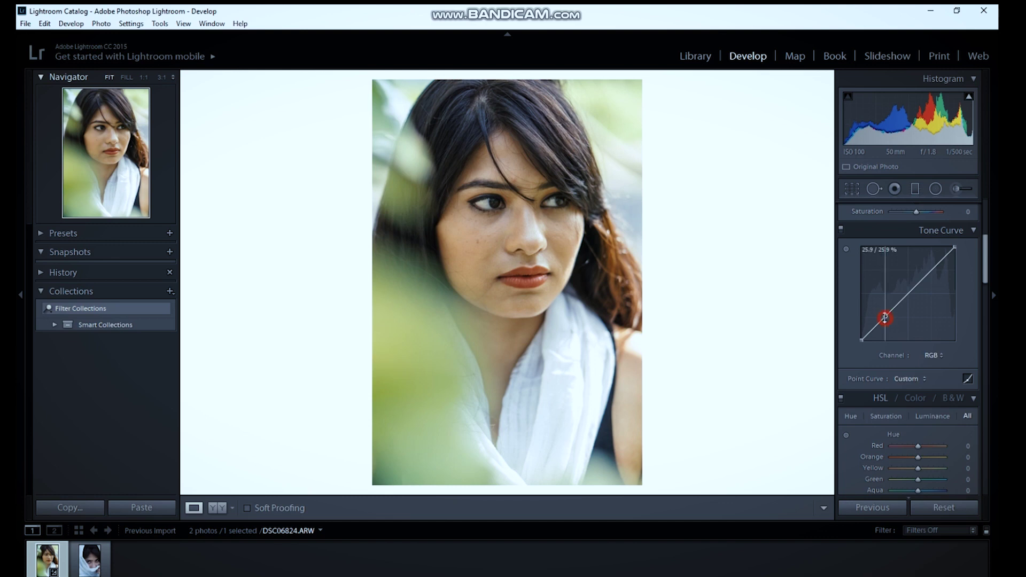
pyautogui.click(907, 291)
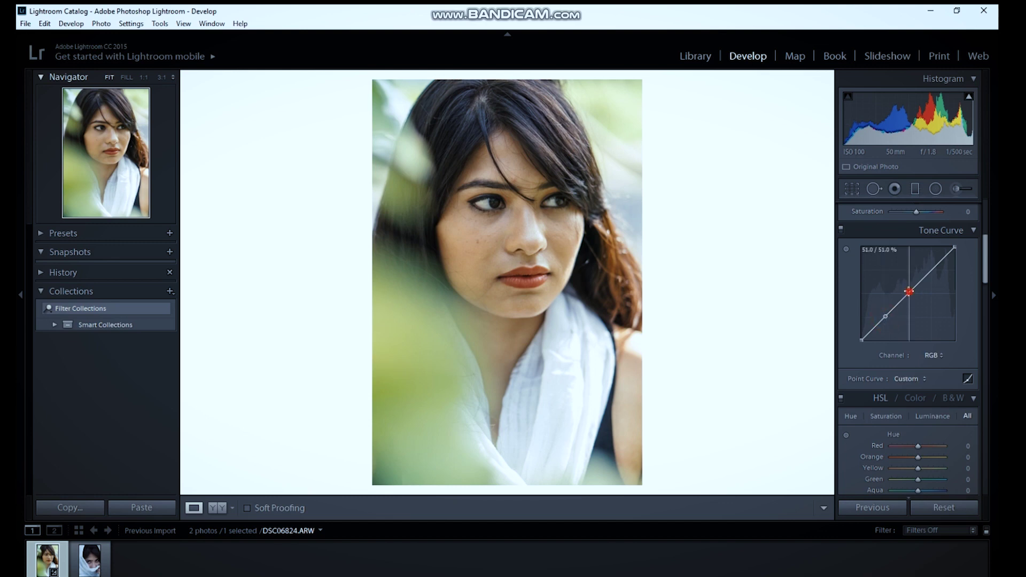
pyautogui.click(932, 268)
# Shape the RGB curve: raise the black point to 7.8%, set shadows to 22.7% and midtones to 49.0%, lift highlights and slightly lower the white point
pyautogui.click(860, 339)
pyautogui.moveTo(861, 339); pyautogui.dragTo(861, 333)
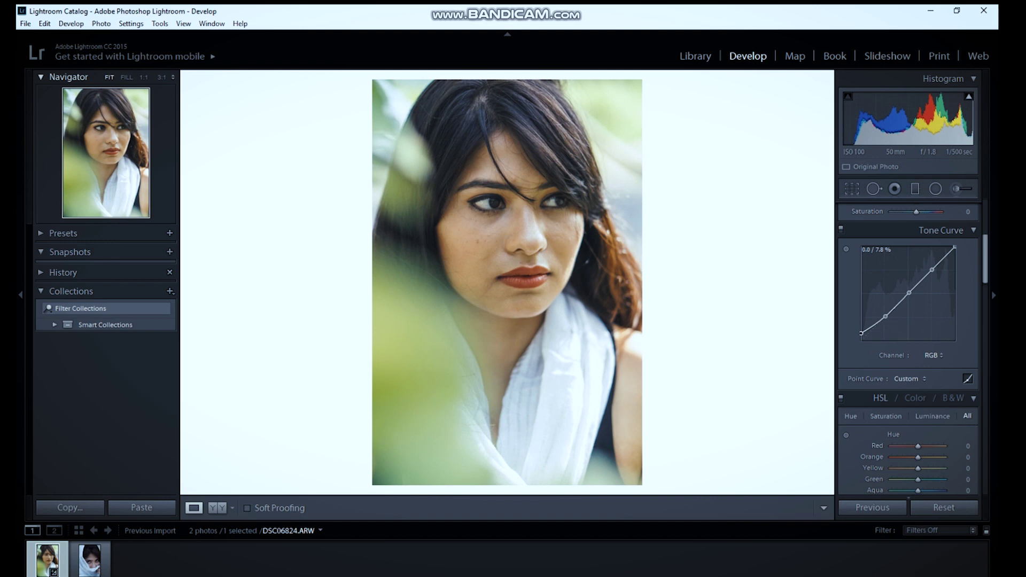
pyautogui.moveTo(885, 317); pyautogui.dragTo(885, 319)
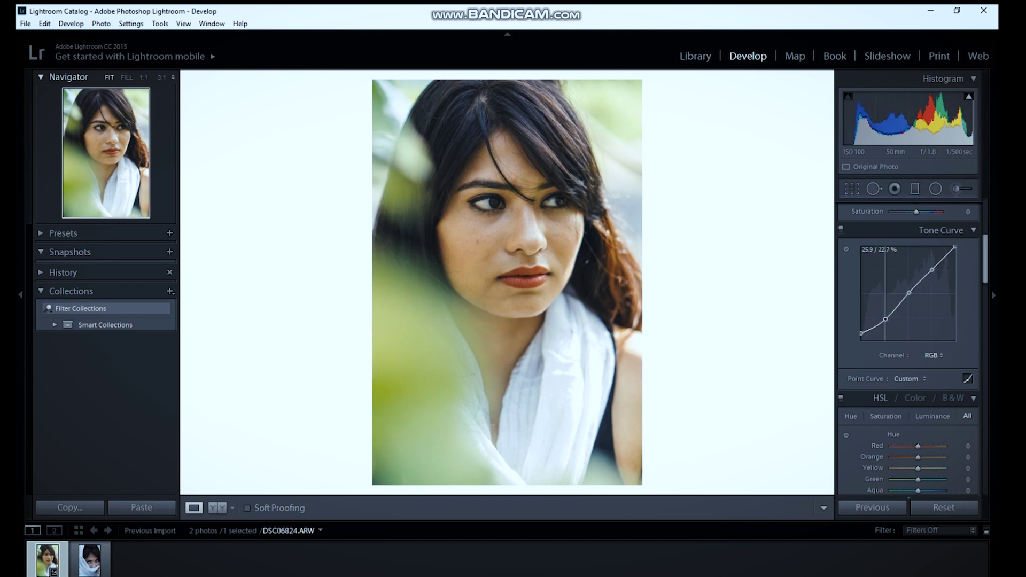
pyautogui.click(910, 292)
pyautogui.moveTo(909, 292); pyautogui.dragTo(910, 295)
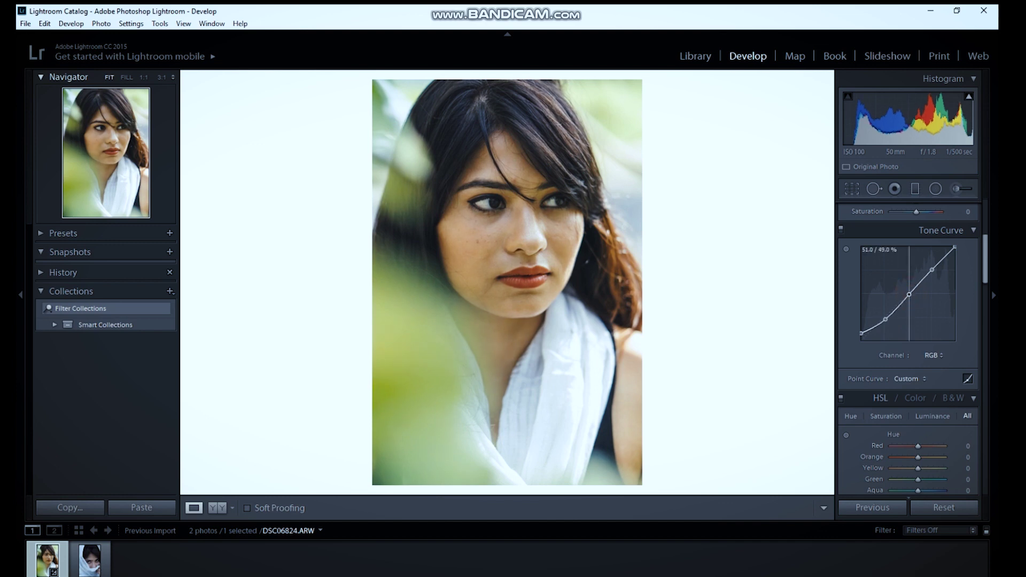
pyautogui.moveTo(932, 269); pyautogui.dragTo(954, 248)
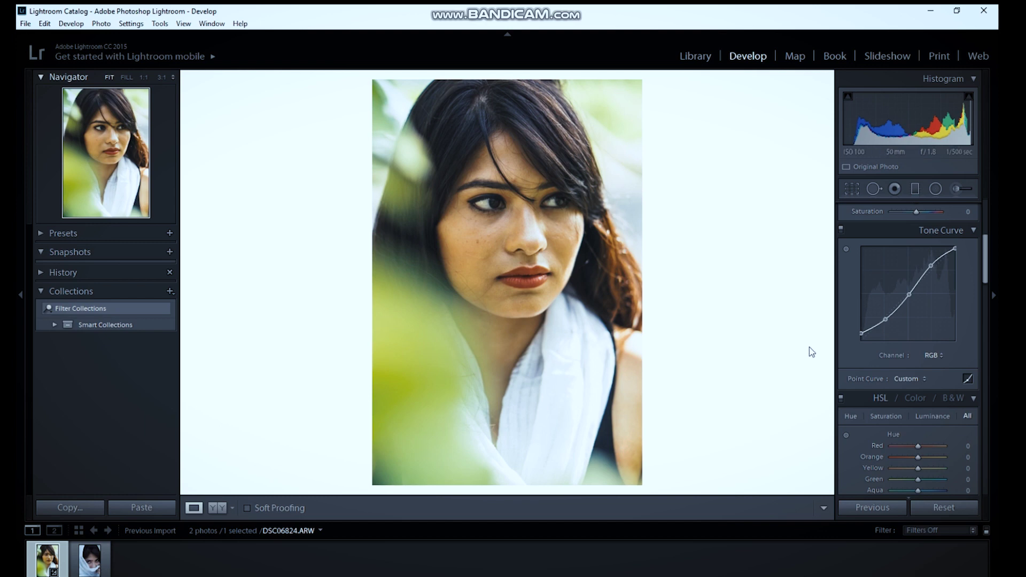
# Switch the tone curve to region adjustment and set Highlights −46, Lights +7, Darks −7 and Shadows −18
pyautogui.click(967, 379)
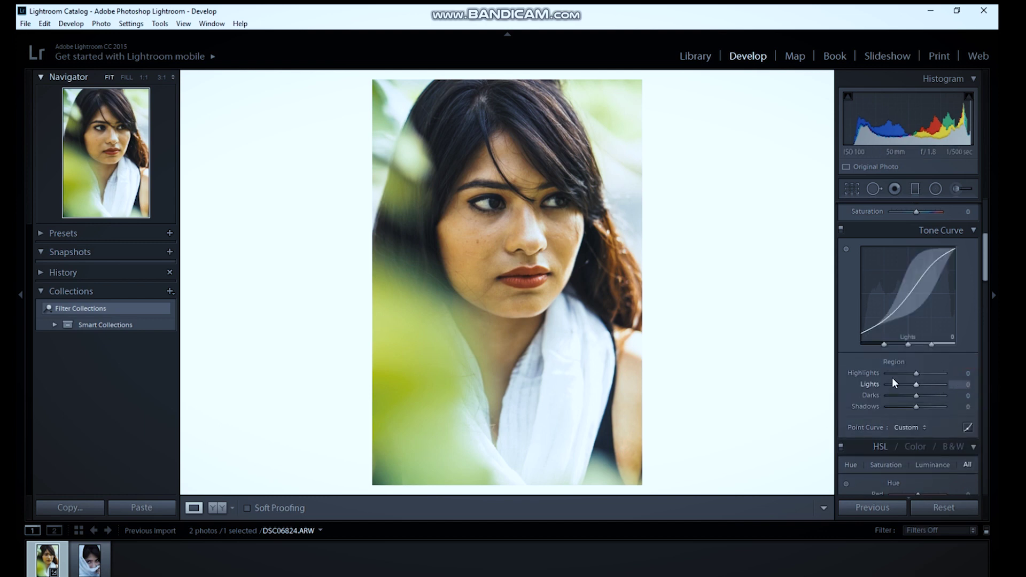
pyautogui.click(916, 374)
pyautogui.moveTo(914, 373)
pyautogui.mouseDown()
pyautogui.moveTo(901, 376)
pyautogui.moveTo(918, 389)
pyautogui.mouseUp()
pyautogui.click(915, 396)
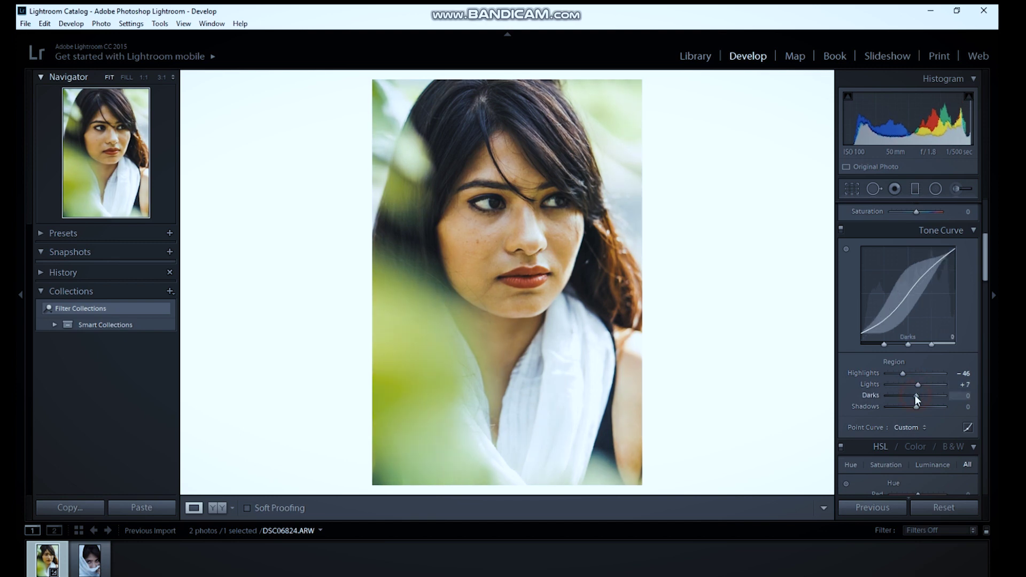
pyautogui.moveTo(915, 395); pyautogui.dragTo(913, 399)
pyautogui.moveTo(914, 401)
pyautogui.mouseDown()
pyautogui.moveTo(909, 409)
pyautogui.moveTo(937, 409)
pyautogui.moveTo(903, 414)
pyautogui.moveTo(913, 419)
pyautogui.mouseUp()
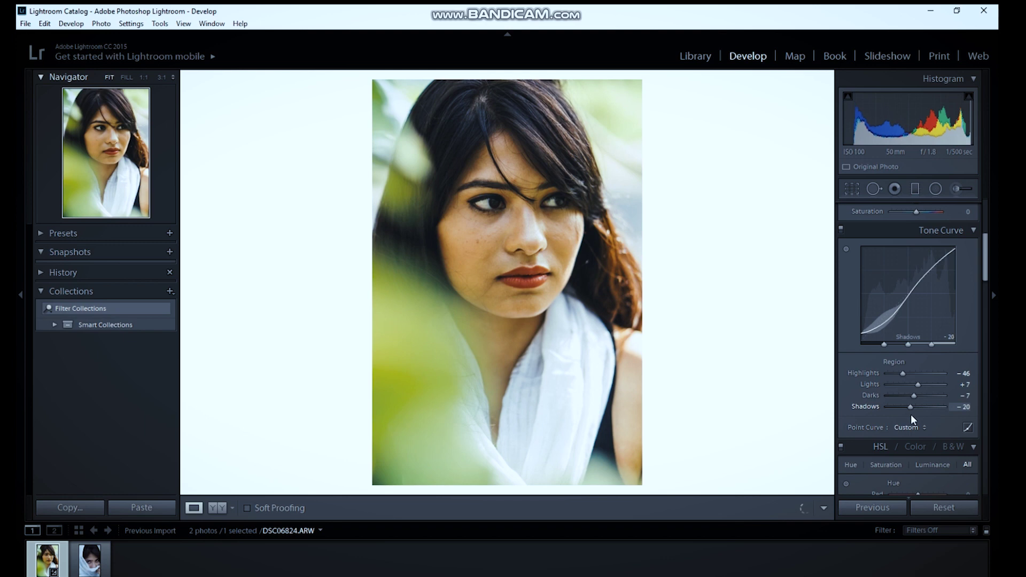
# Set the HSL hues to Red −4, Orange −9, Yellow −11, Green −100, Aqua −29, Blue −80 and Magenta +9
pyautogui.scroll(-3, 973, 336)
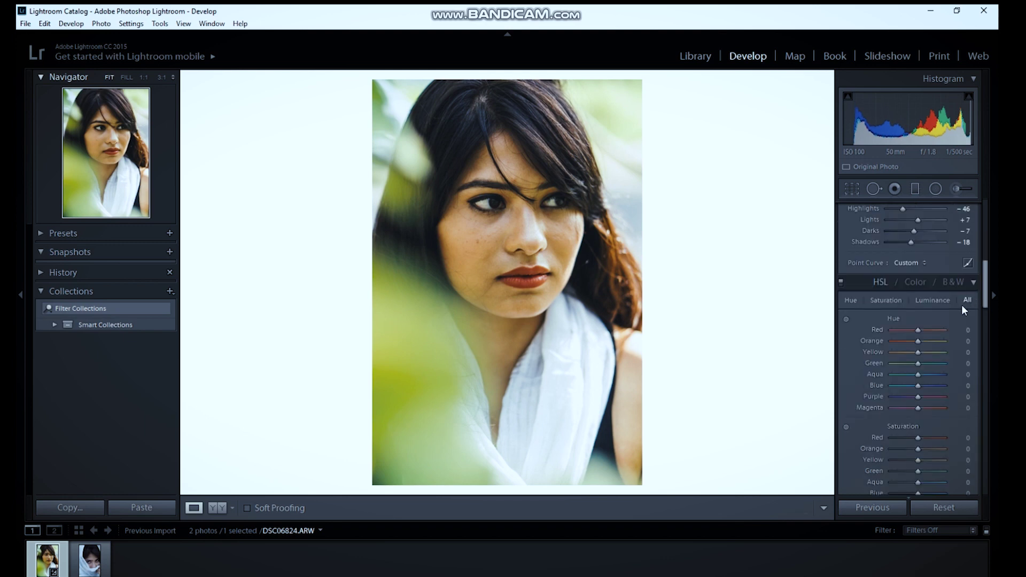
pyautogui.moveTo(920, 331)
pyautogui.mouseDown()
pyautogui.moveTo(908, 344)
pyautogui.moveTo(919, 349)
pyautogui.mouseUp()
pyautogui.moveTo(916, 353)
pyautogui.mouseDown()
pyautogui.moveTo(890, 358)
pyautogui.moveTo(917, 358)
pyautogui.moveTo(911, 364)
pyautogui.mouseUp()
pyautogui.moveTo(912, 360); pyautogui.dragTo(888, 371)
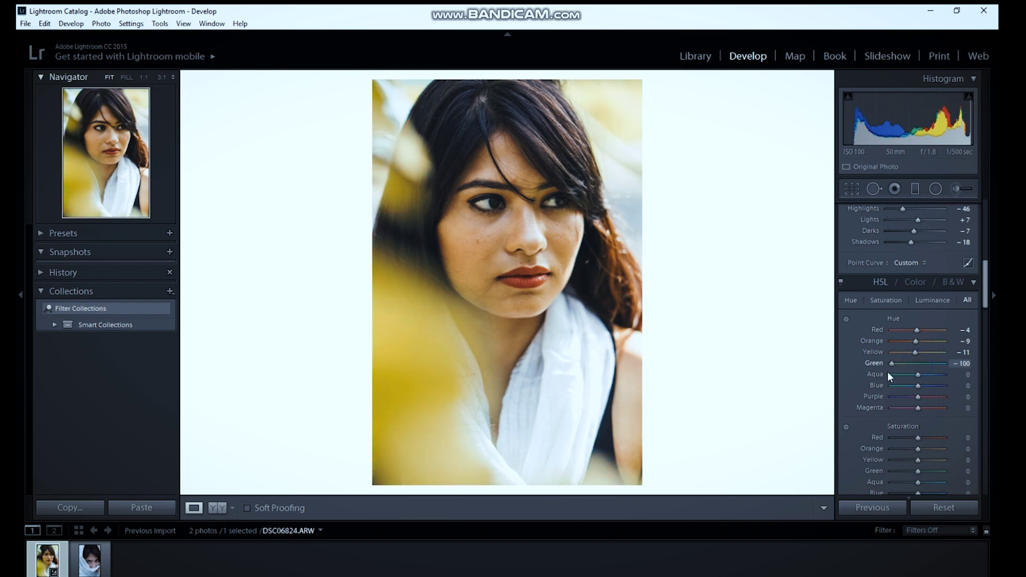
pyautogui.moveTo(956, 383); pyautogui.dragTo(897, 390)
pyautogui.click(918, 386)
pyautogui.moveTo(919, 409)
pyautogui.mouseDown()
pyautogui.moveTo(905, 409)
pyautogui.moveTo(922, 416)
pyautogui.mouseUp()
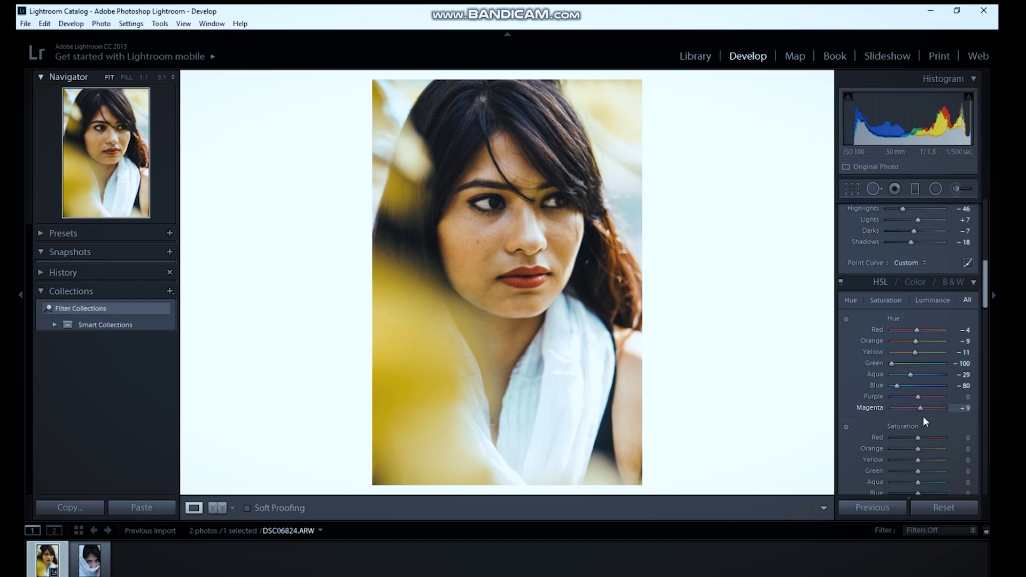
# Set the HSL saturation to Red −11, Orange −27, Yellow −51, Green +40, Purple +4 and Magenta −7
pyautogui.scroll(-3, 978, 297)
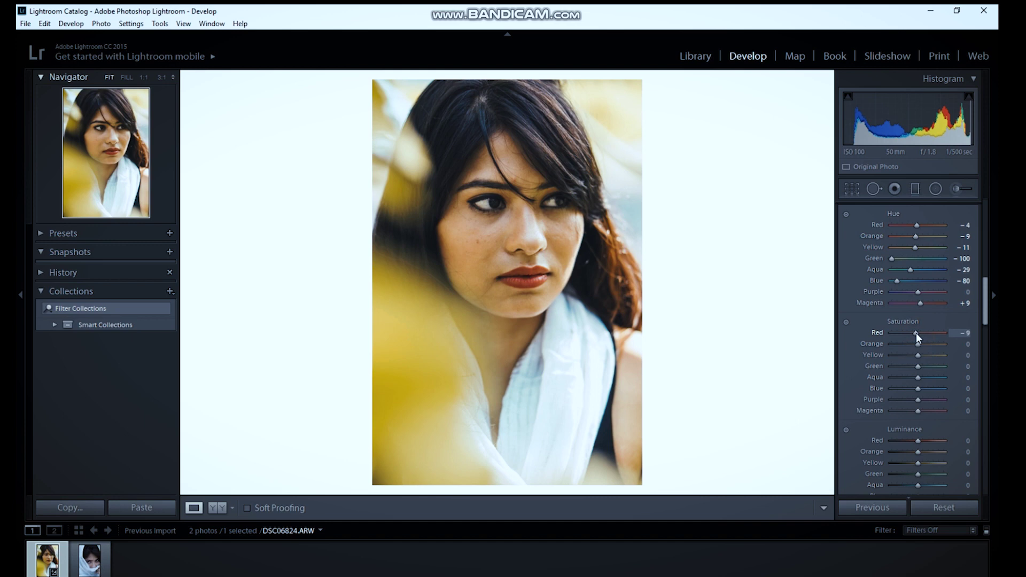
pyautogui.moveTo(916, 332); pyautogui.dragTo(909, 343)
pyautogui.moveTo(915, 357)
pyautogui.mouseDown()
pyautogui.moveTo(903, 357)
pyautogui.moveTo(910, 363)
pyautogui.mouseUp()
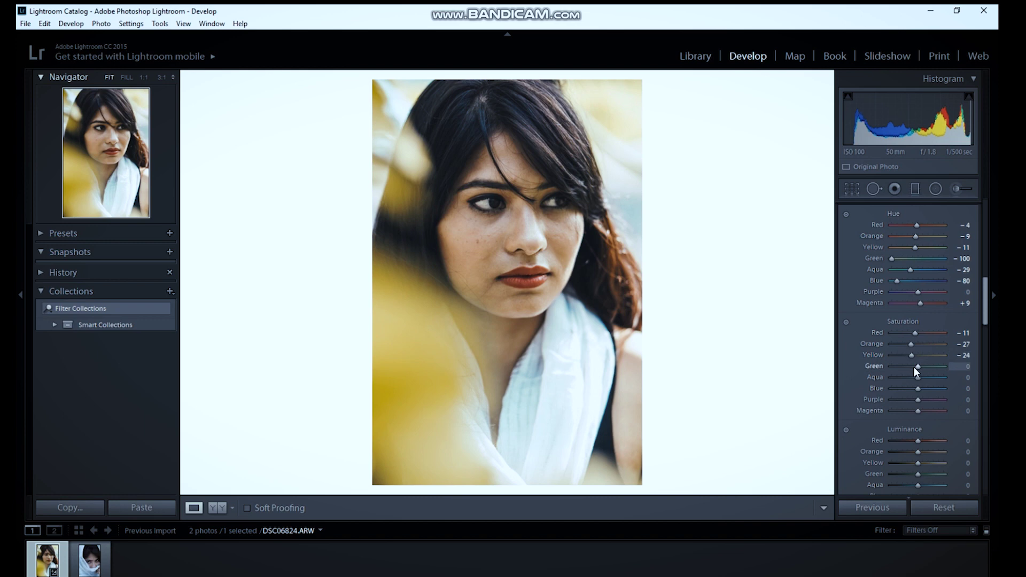
pyautogui.moveTo(917, 367)
pyautogui.mouseDown()
pyautogui.moveTo(901, 366)
pyautogui.moveTo(920, 366)
pyautogui.mouseUp()
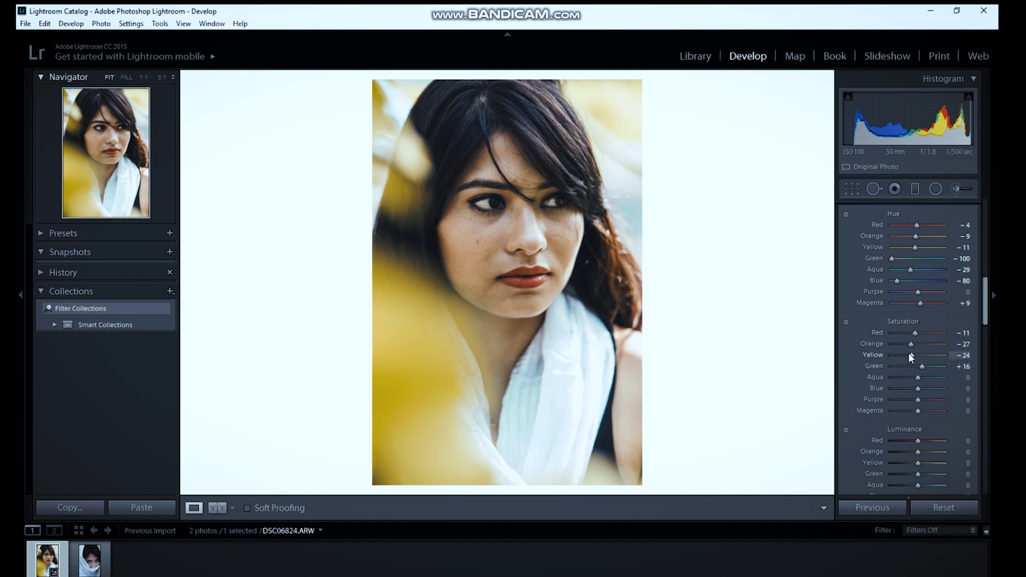
pyautogui.moveTo(909, 356); pyautogui.dragTo(930, 366)
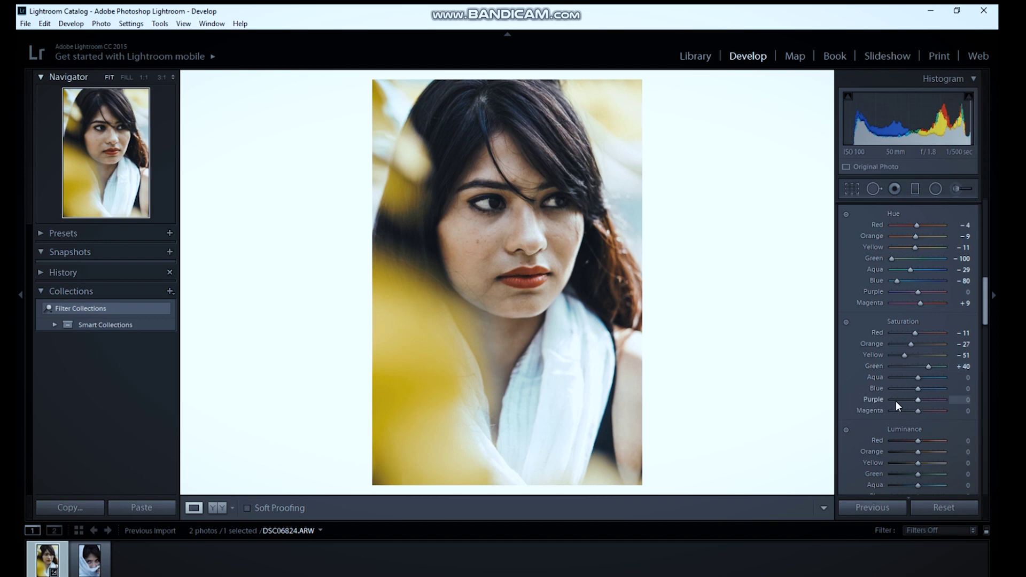
pyautogui.moveTo(922, 411)
pyautogui.mouseDown()
pyautogui.moveTo(906, 415)
pyautogui.moveTo(916, 413)
pyautogui.moveTo(906, 400)
pyautogui.moveTo(917, 402)
pyautogui.mouseUp()
# Set the HSL luminance to Red −9, Orange +29, Yellow −18, Green −47, Blue −60 and Magenta +16
pyautogui.scroll(-3, 908, 433)
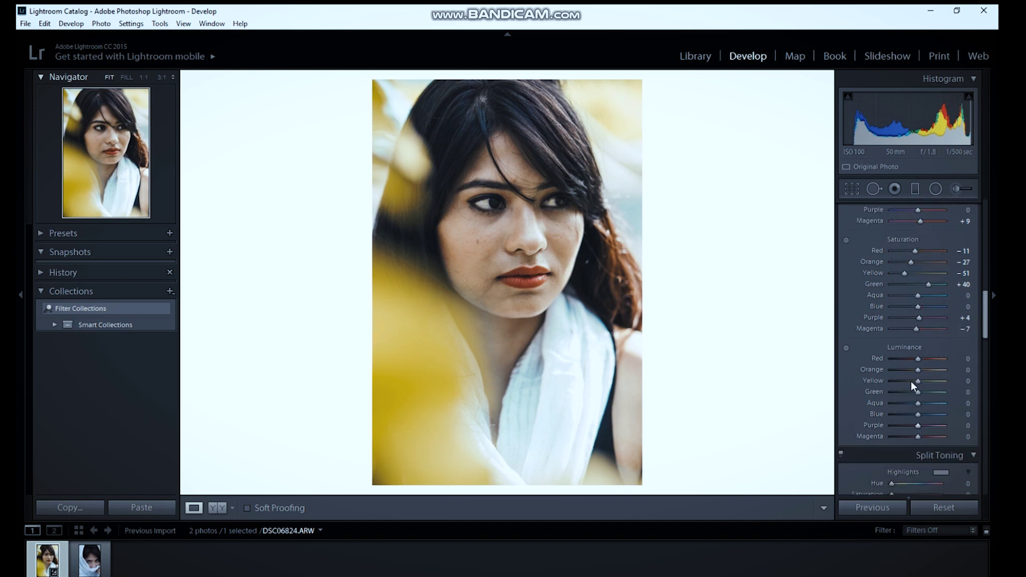
pyautogui.click(916, 358)
pyautogui.moveTo(912, 358)
pyautogui.mouseDown()
pyautogui.moveTo(928, 360)
pyautogui.moveTo(918, 362)
pyautogui.mouseUp()
pyautogui.moveTo(916, 360); pyautogui.dragTo(899, 422)
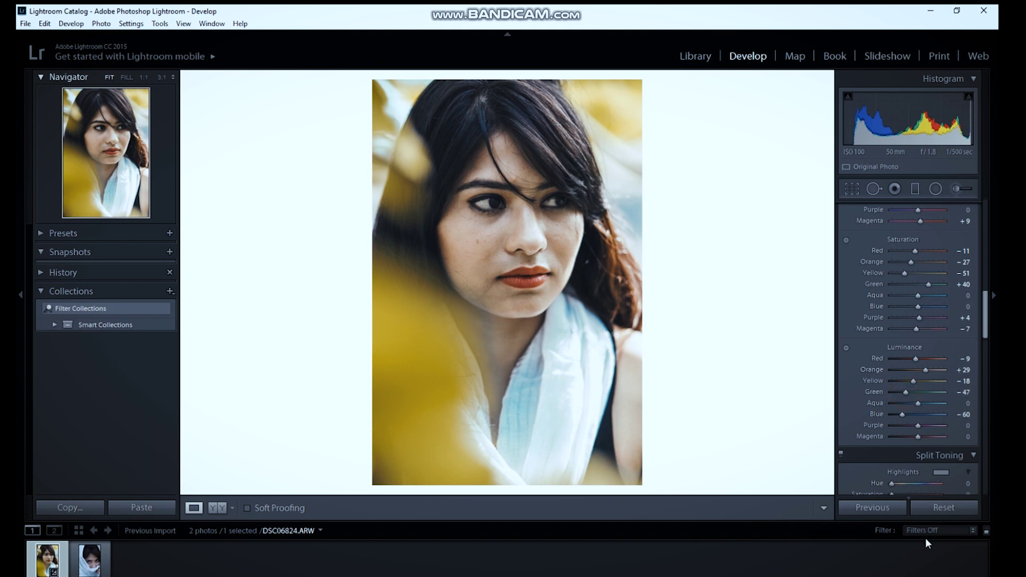
pyautogui.moveTo(916, 435); pyautogui.dragTo(912, 438)
# Add a Highlight Priority post-crop vignette with an Amount of −14
pyautogui.scroll(-3, 967, 388)
pyautogui.scroll(-3, 956, 395)
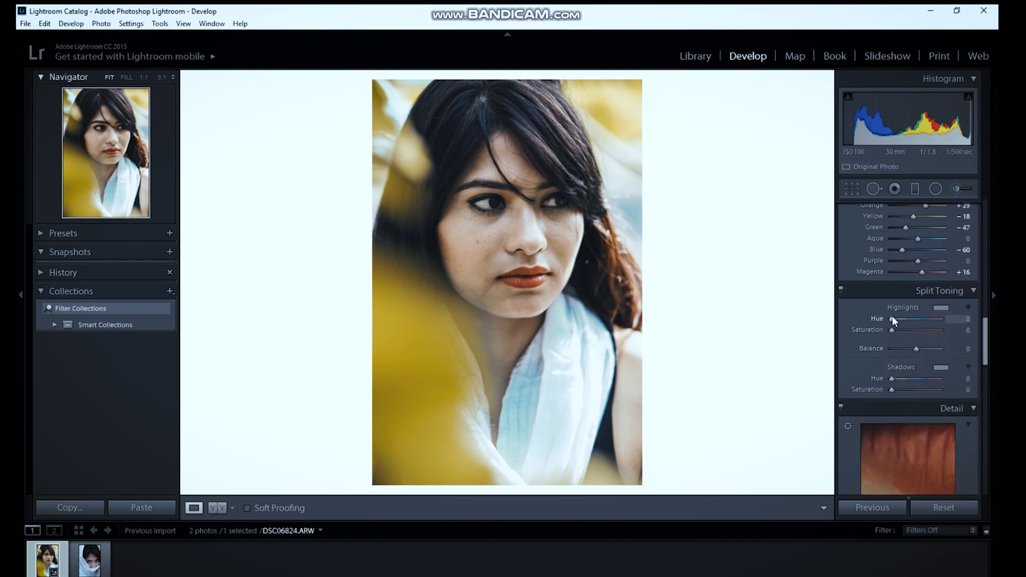
pyautogui.moveTo(890, 319)
pyautogui.mouseDown()
pyautogui.moveTo(937, 328)
pyautogui.moveTo(896, 333)
pyautogui.moveTo(877, 319)
pyautogui.moveTo(901, 321)
pyautogui.moveTo(889, 331)
pyautogui.mouseUp()
pyautogui.moveTo(985, 327); pyautogui.dragTo(998, 394)
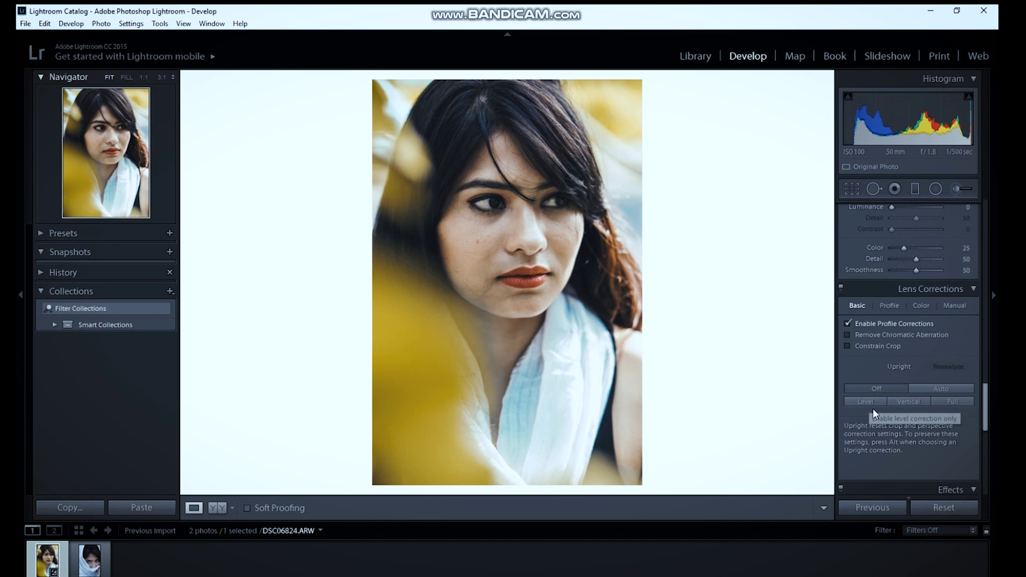
pyautogui.scroll(-3, 963, 394)
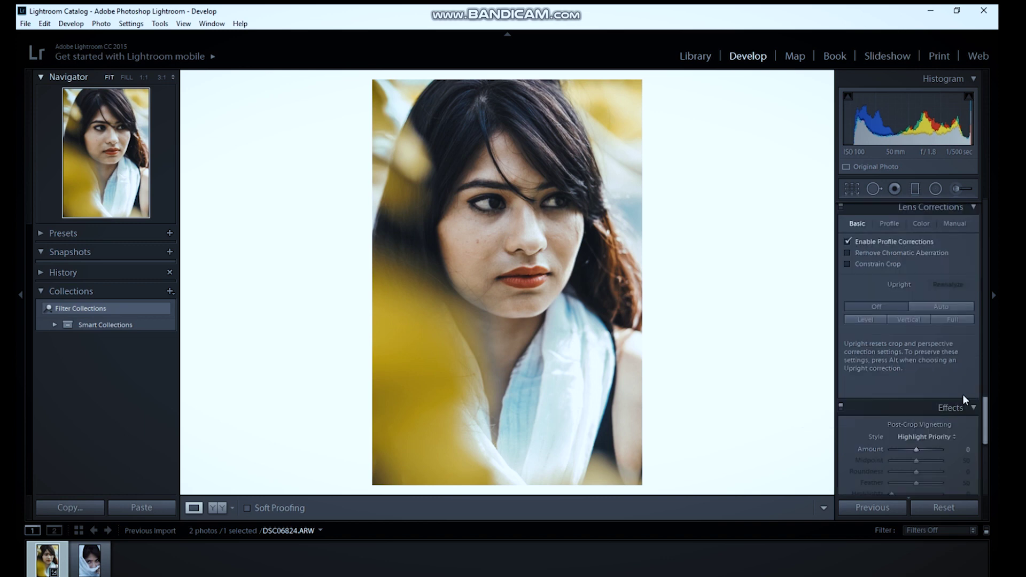
pyautogui.scroll(-3, 967, 396)
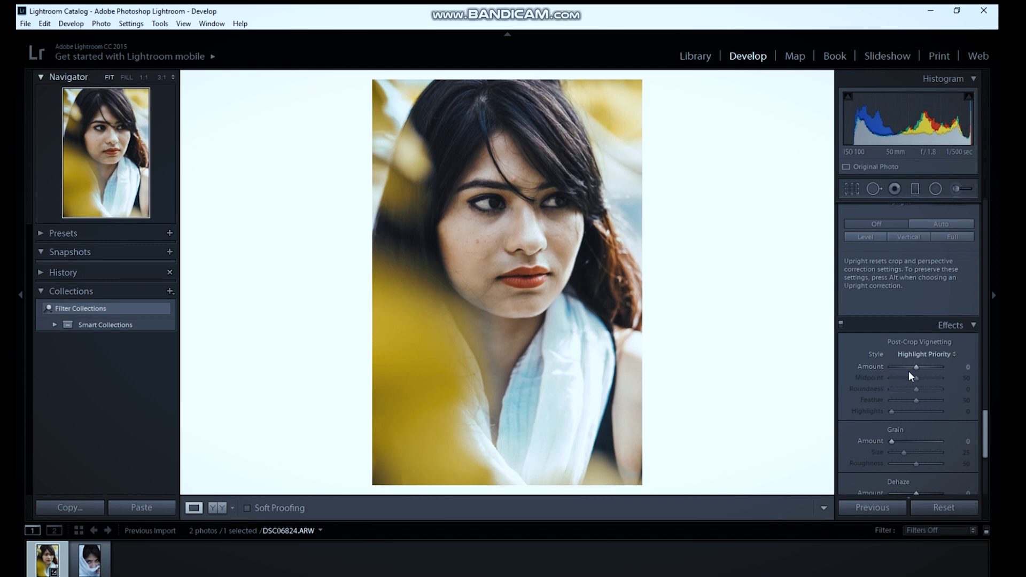
pyautogui.moveTo(913, 367); pyautogui.dragTo(908, 369)
# Set the camera calibration's Blue Primary to Hue −12 and Saturation −10
pyautogui.scroll(-2, 955, 414)
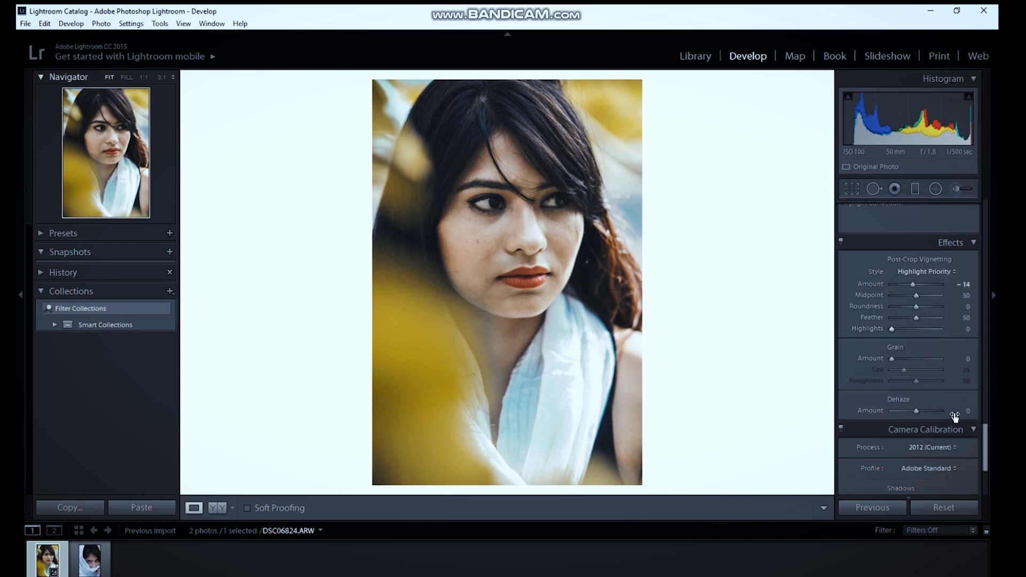
pyautogui.scroll(-2, 952, 386)
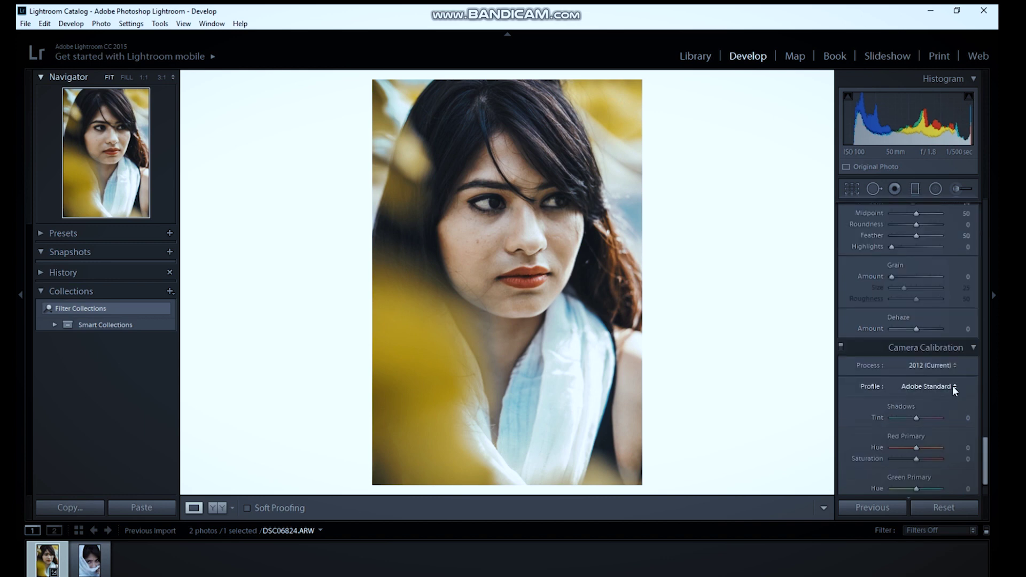
pyautogui.scroll(-2, 957, 436)
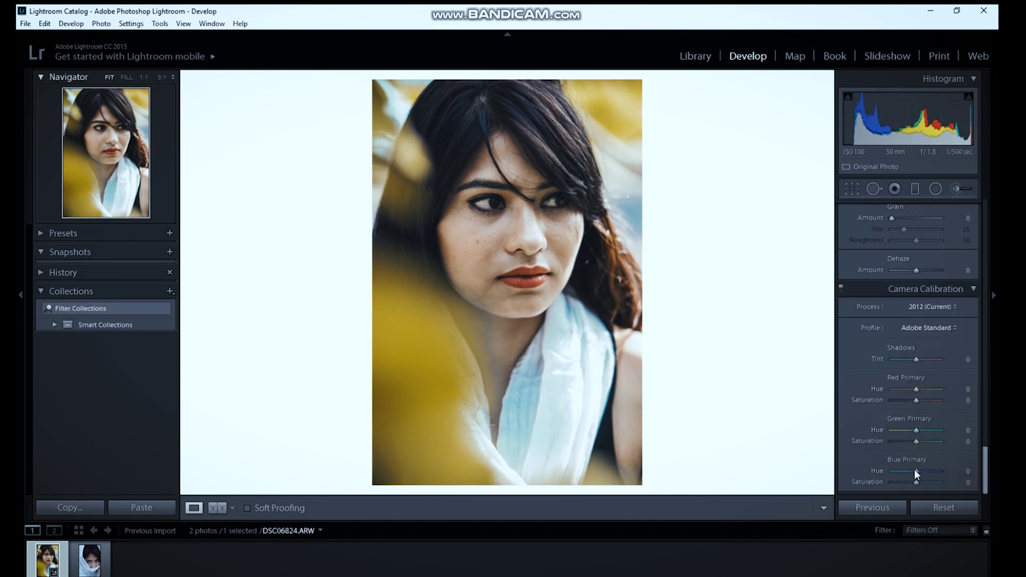
pyautogui.moveTo(914, 469)
pyautogui.mouseDown()
pyautogui.moveTo(899, 477)
pyautogui.moveTo(914, 482)
pyautogui.mouseUp()
pyautogui.moveTo(916, 470); pyautogui.dragTo(913, 474)
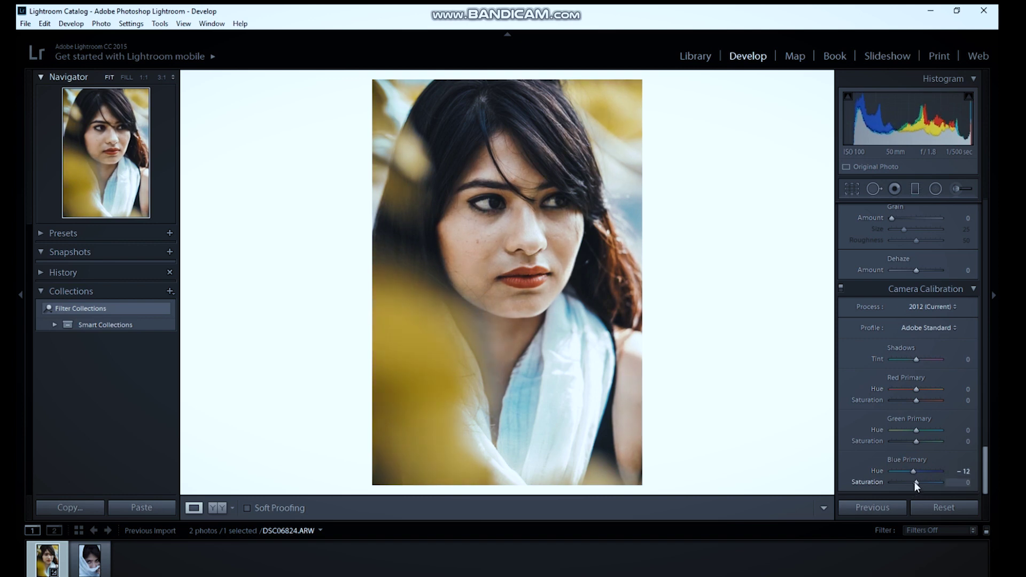
pyautogui.moveTo(914, 482); pyautogui.dragTo(912, 483)
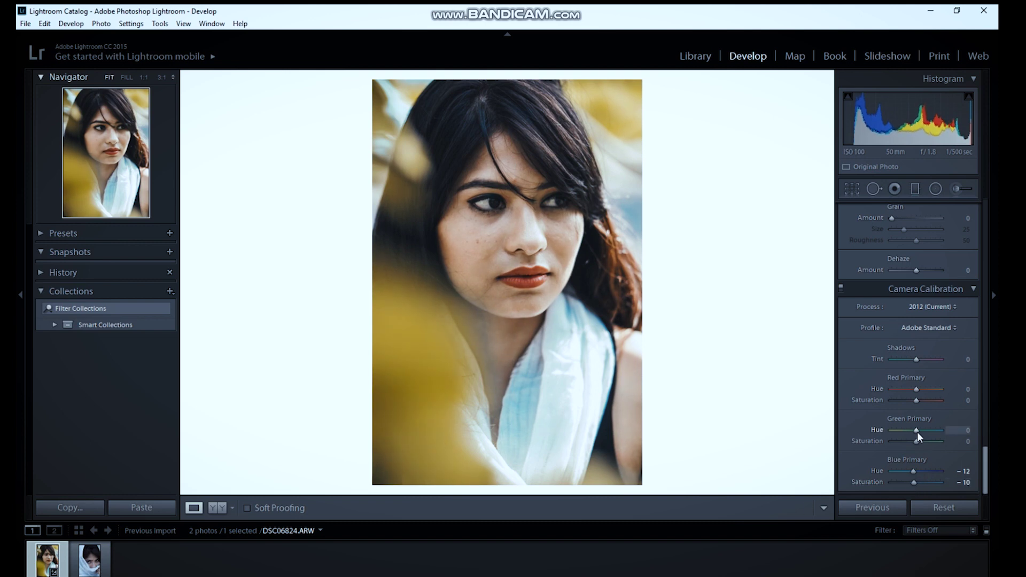
# Set the calibration's Green Primary to Hue +21 and Saturation +29, and its Red Primary to Hue −21 and Saturation −17
pyautogui.moveTo(914, 431)
pyautogui.mouseDown()
pyautogui.moveTo(899, 439)
pyautogui.moveTo(927, 444)
pyautogui.mouseUp()
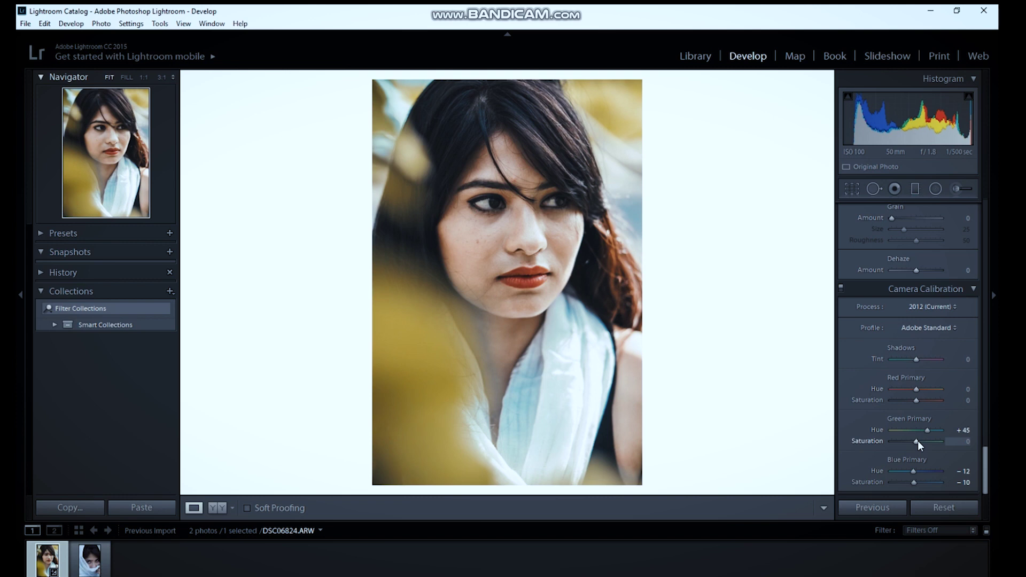
pyautogui.moveTo(917, 440); pyautogui.dragTo(928, 444)
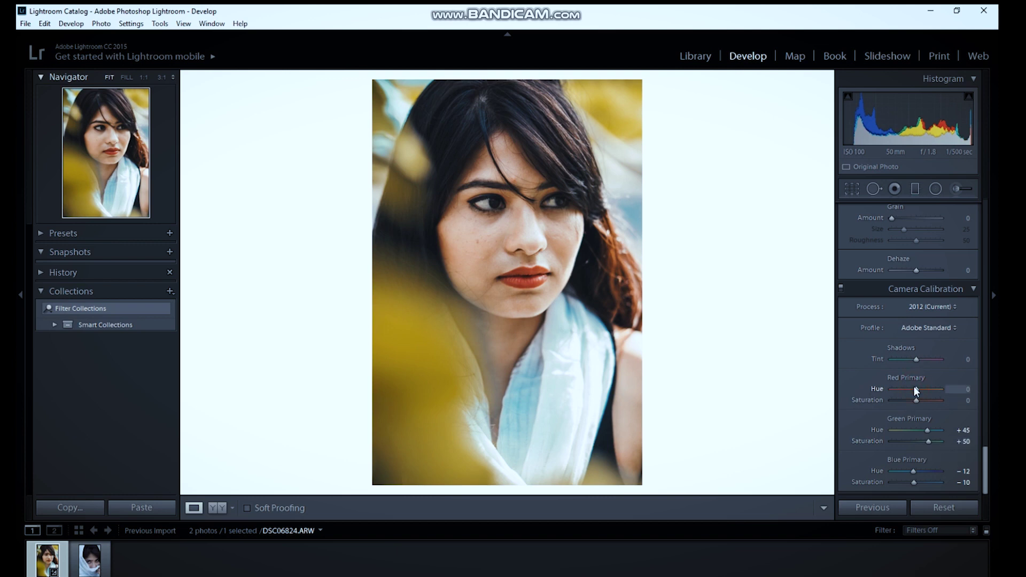
pyautogui.moveTo(927, 430)
pyautogui.mouseDown()
pyautogui.moveTo(914, 429)
pyautogui.moveTo(921, 444)
pyautogui.mouseUp()
pyautogui.moveTo(914, 388)
pyautogui.mouseDown()
pyautogui.moveTo(904, 390)
pyautogui.moveTo(923, 392)
pyautogui.moveTo(908, 394)
pyautogui.moveTo(914, 405)
pyautogui.mouseUp()
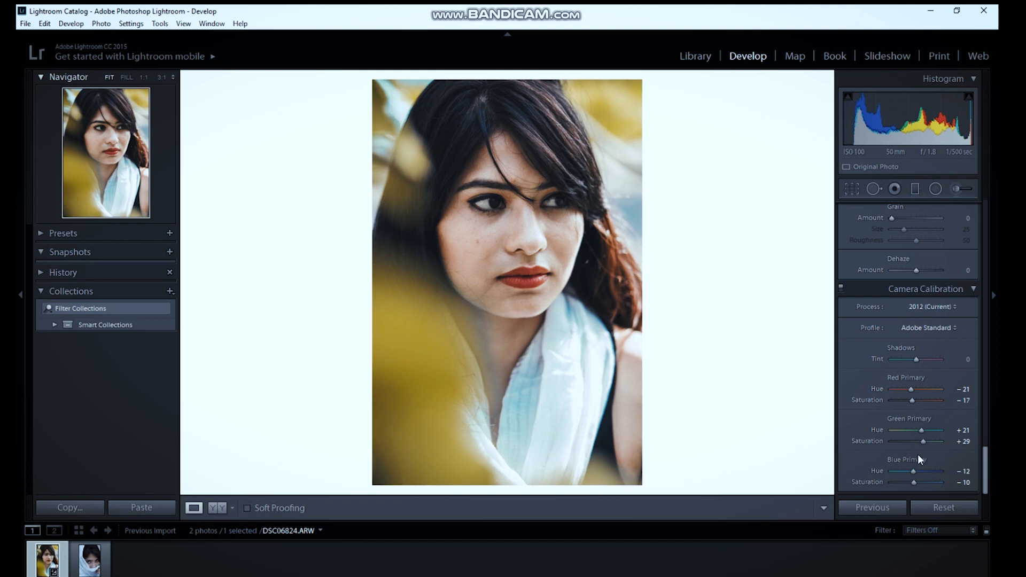
# Activate the Adjustment Brush with the Soften Skin effect and set its Clarity to −86
pyautogui.scroll(3, 943, 407)
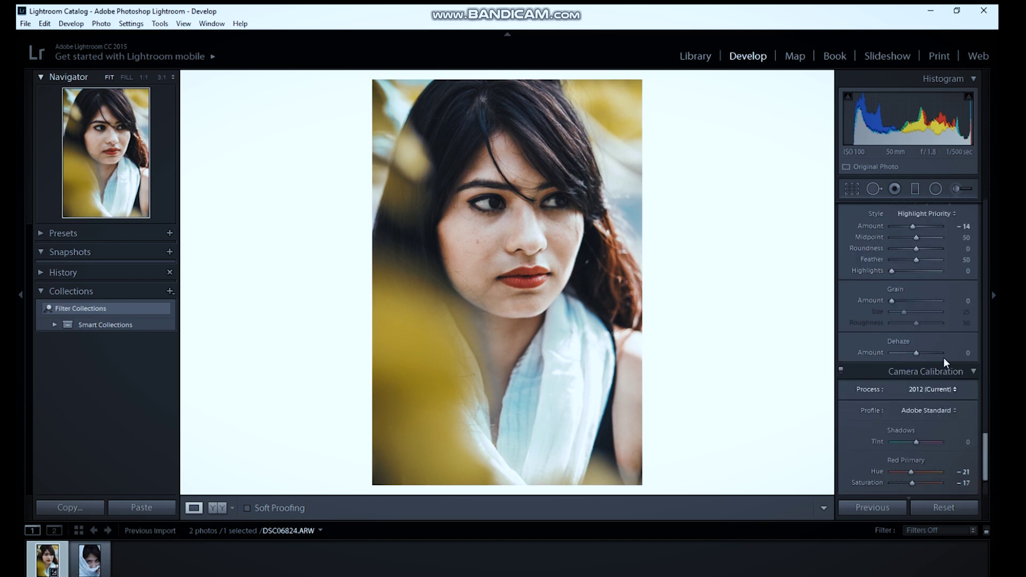
pyautogui.scroll(5, 944, 357)
pyautogui.scroll(10, 957, 350)
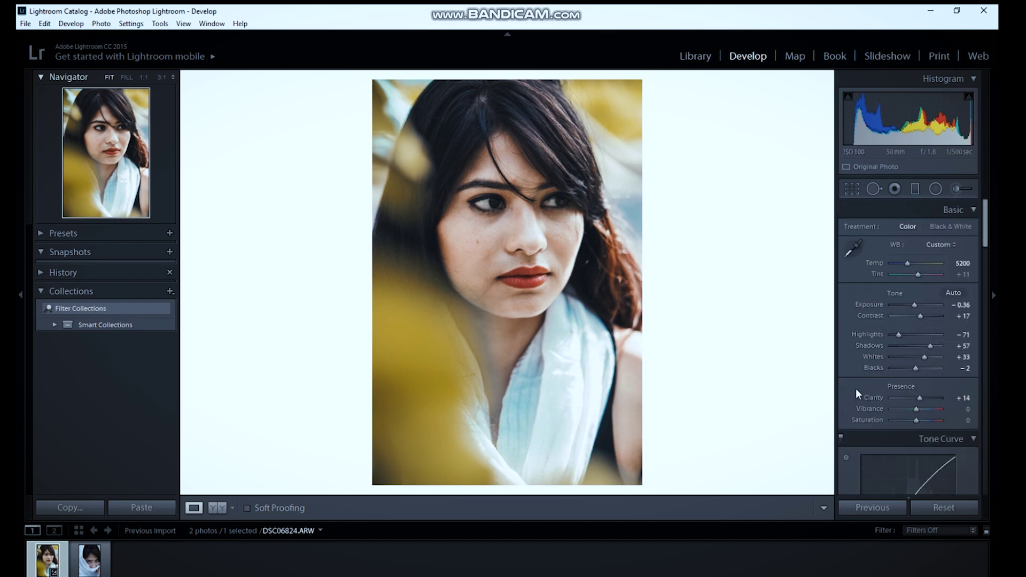
pyautogui.click(956, 191)
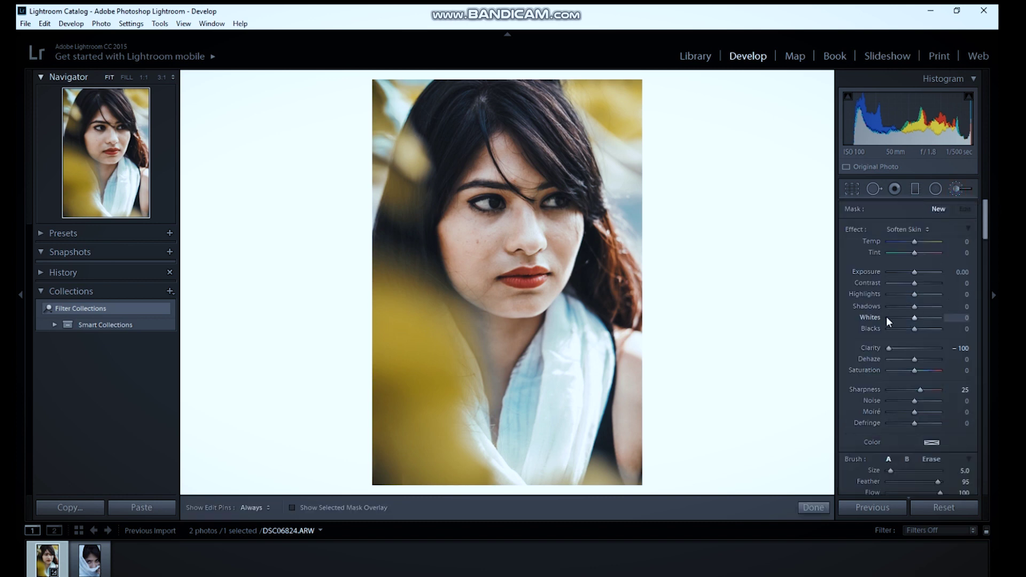
pyautogui.scroll(1, 473, 258)
pyautogui.moveTo(887, 347); pyautogui.dragTo(892, 348)
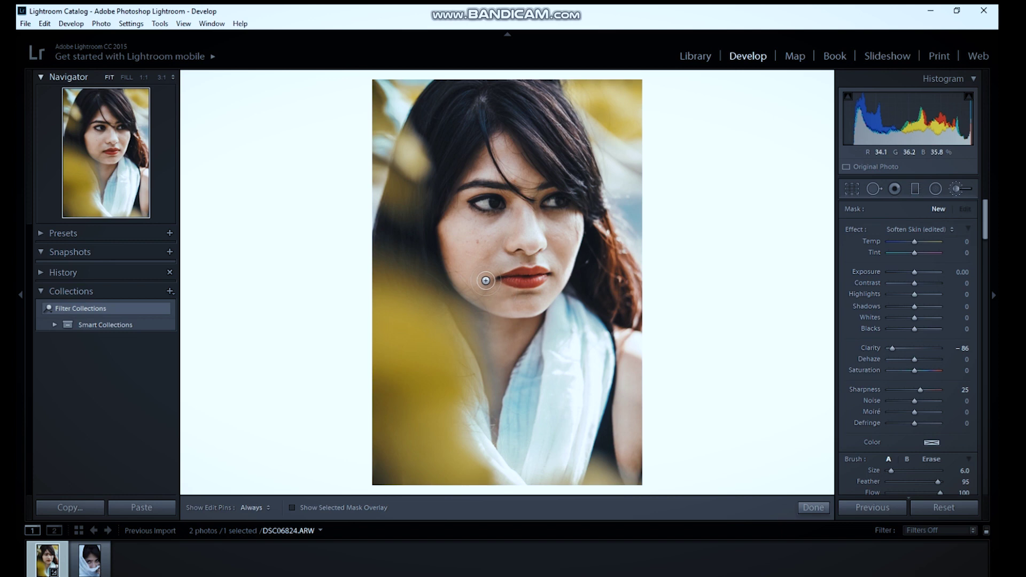
# Paint the skin-softening brush over the cheek and surrounding facial skin, reducing the brush size from 6.0 to 4.0
pyautogui.press('h')
pyautogui.moveTo(482, 267)
pyautogui.mouseDown()
pyautogui.moveTo(470, 272)
pyautogui.moveTo(496, 297)
pyautogui.moveTo(485, 296)
pyautogui.moveTo(465, 245)
pyautogui.moveTo(475, 245)
pyautogui.mouseUp()
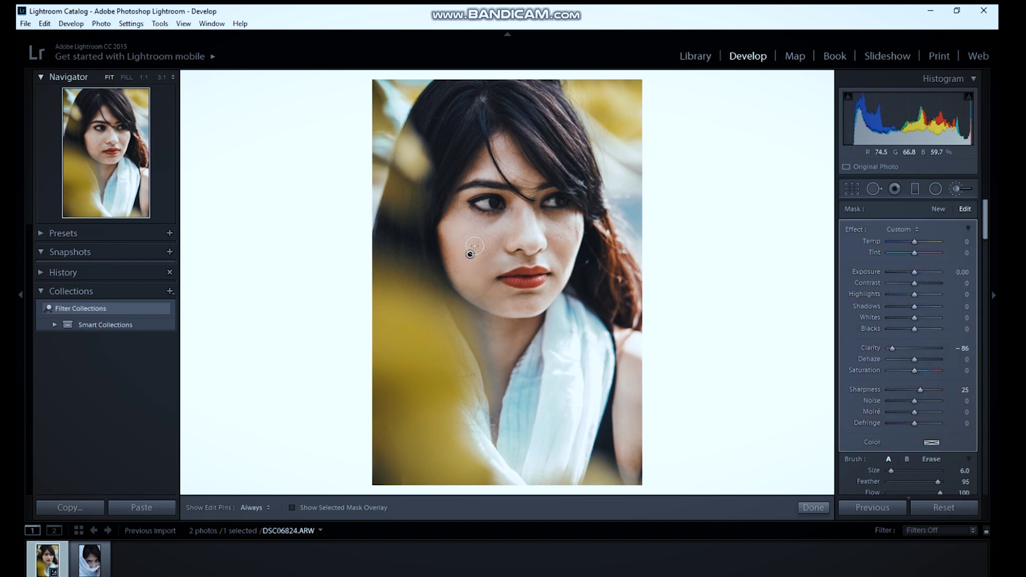
pyautogui.scroll(5, 476, 252)
pyautogui.scroll(-1, 458, 239)
pyautogui.press('h')
pyautogui.scroll(-2, 502, 301)
pyautogui.press('h')
pyautogui.press('h')
pyautogui.press('h')
pyautogui.press('[')
pyautogui.press('h')
pyautogui.scroll(2, 567, 238)
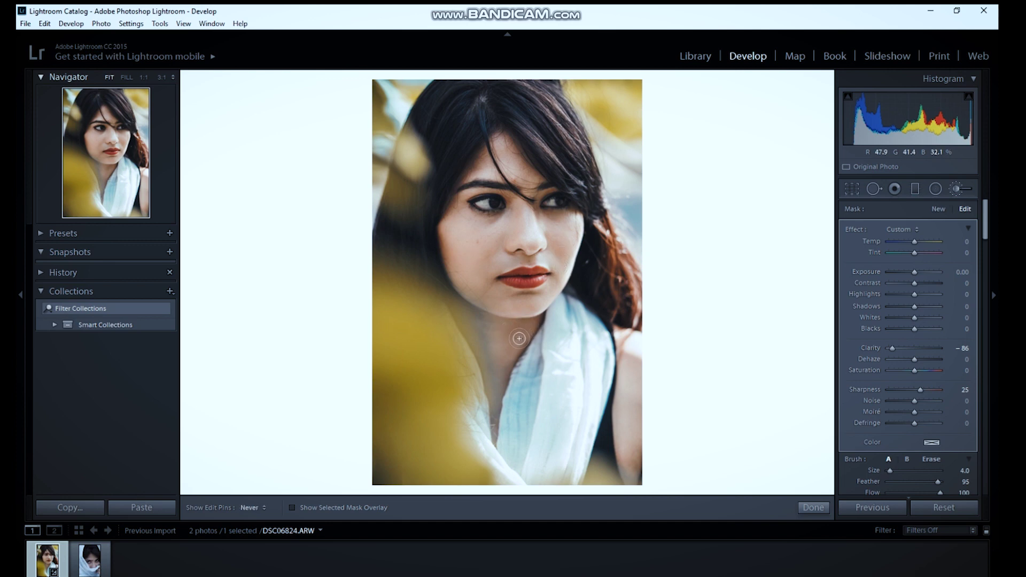
# Soften the forehead skin and the area around the eyebrows, reducing the brush size to 1.0 for the fine spots
pyautogui.press('h')
pyautogui.scroll(-1, 503, 158)
pyautogui.press('h')
pyautogui.scroll(1, 505, 147)
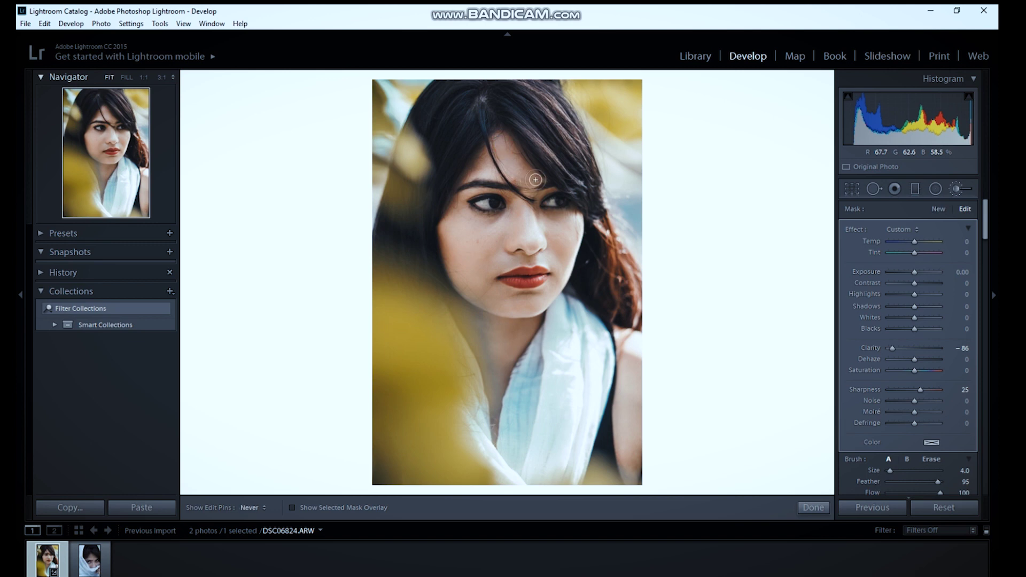
pyautogui.press('h')
pyautogui.press('h')
pyautogui.scroll(-2, 481, 177)
pyautogui.press('h')
pyautogui.scroll(1, 483, 191)
pyautogui.press('h')
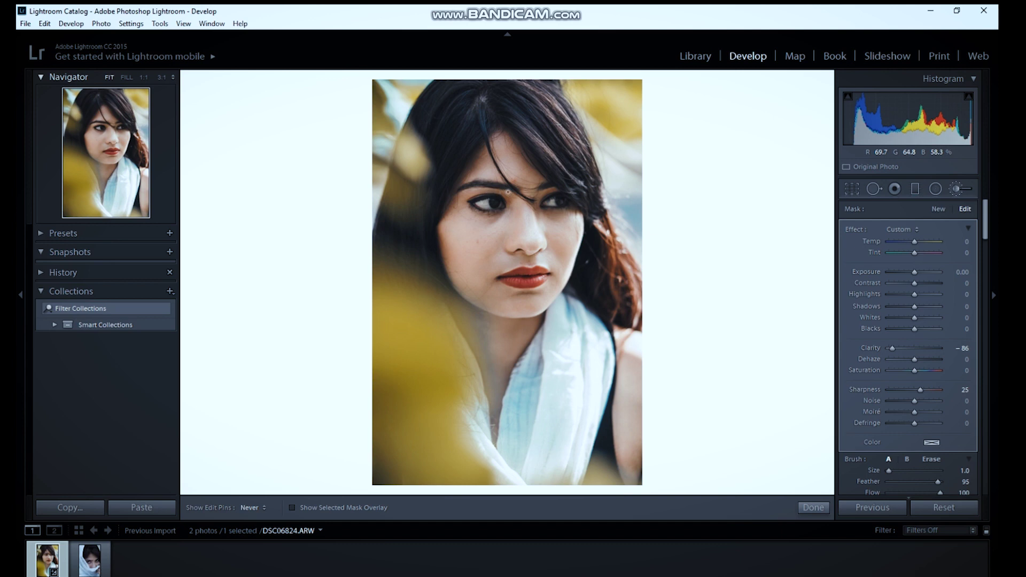
pyautogui.press('h')
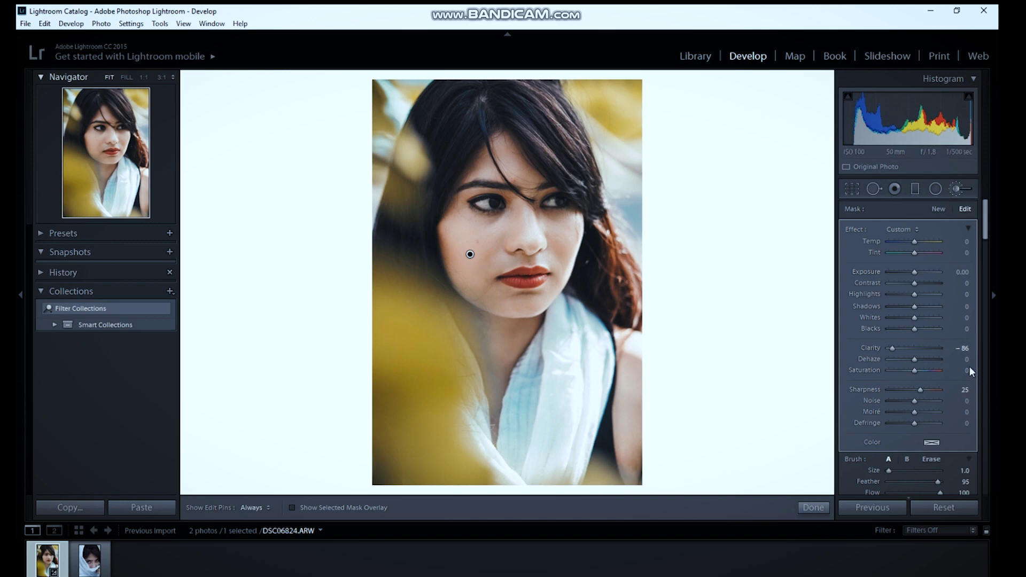
# Start a new Adjustment Brush mask with Clarity and Sharpness reset to 0
pyautogui.click(960, 189)
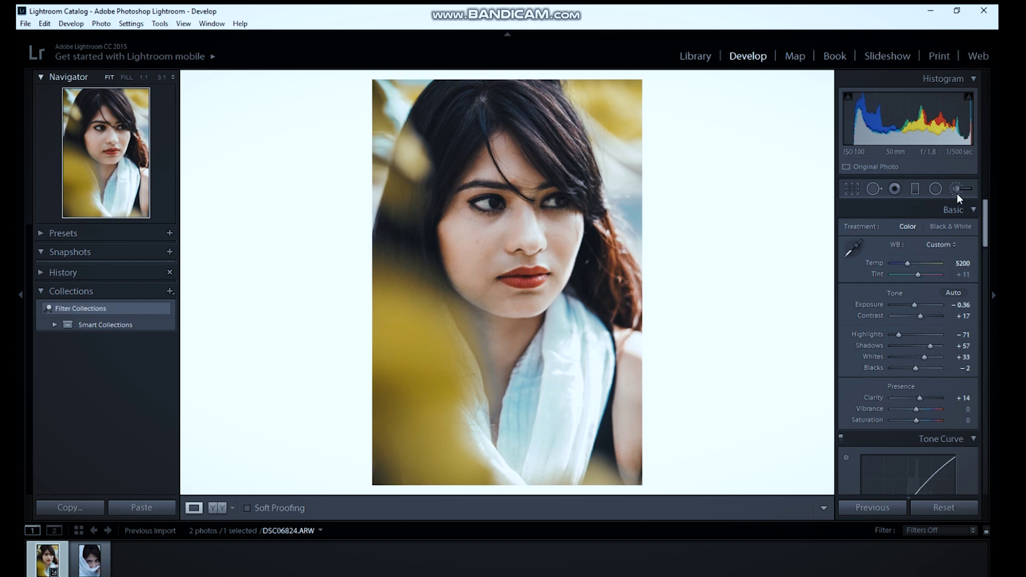
pyautogui.click(956, 189)
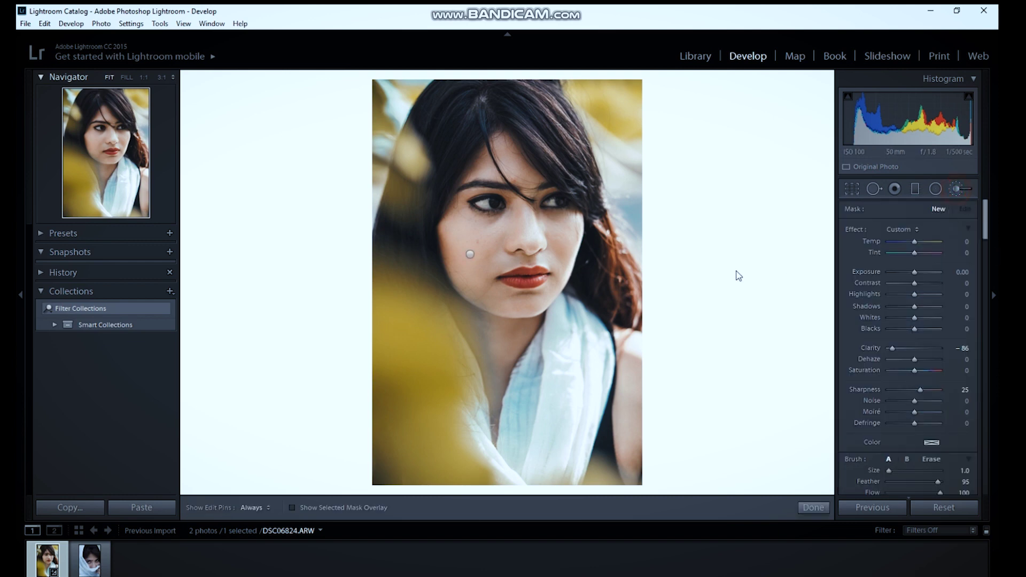
pyautogui.doubleClick(873, 348)
pyautogui.doubleClick(867, 389)
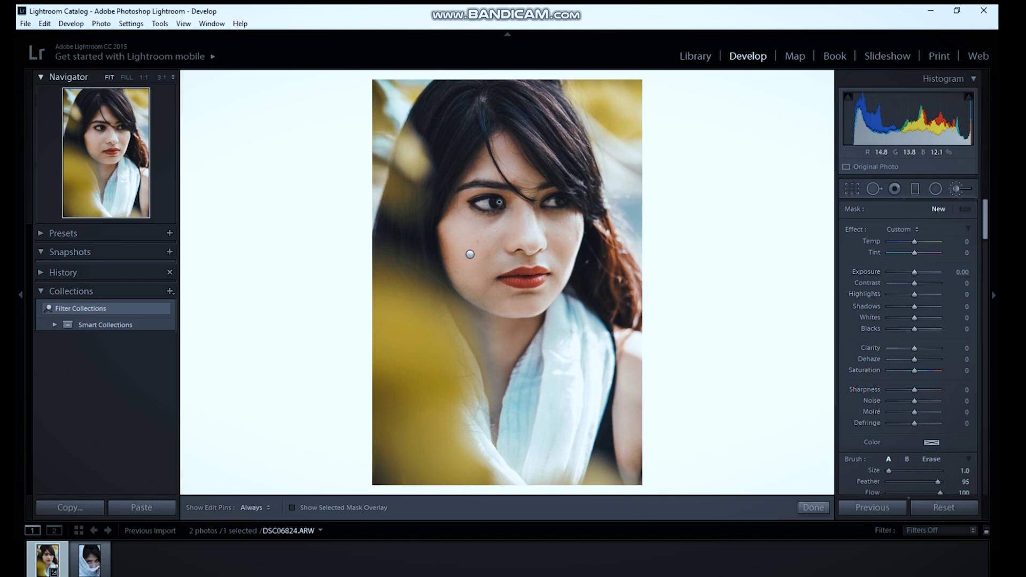
# Paint a brush mask over the iris of the eye nearer the yellow foliage at size 8.0 and check its coverage with the mask overlay
pyautogui.scroll(2, 503, 208)
pyautogui.click(144, 77)
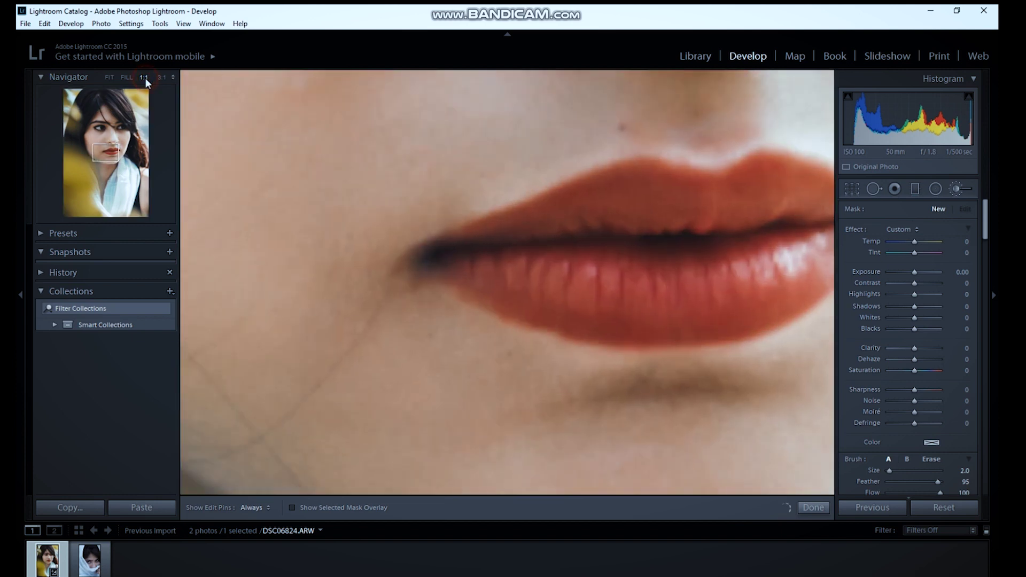
pyautogui.click(99, 131)
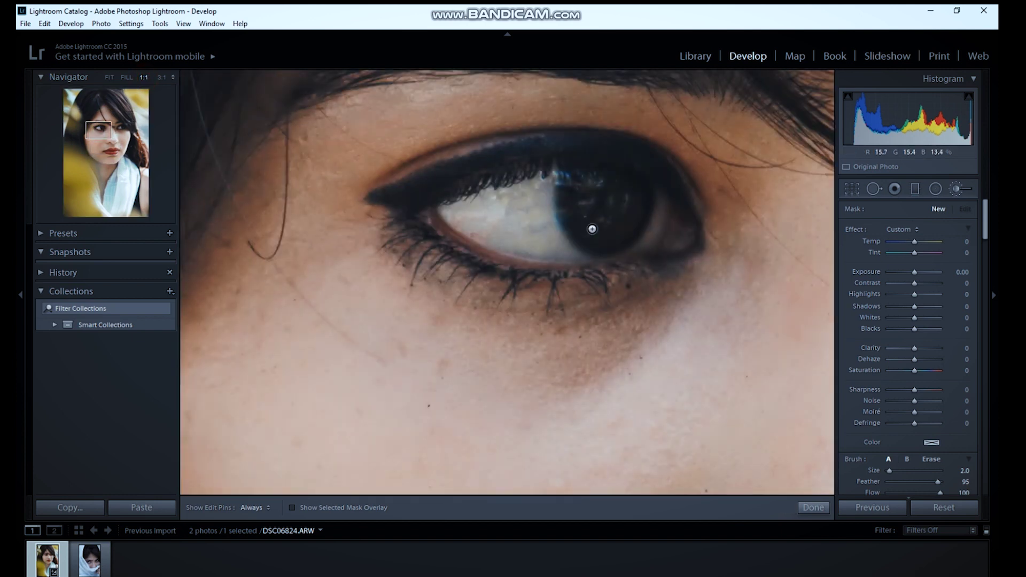
pyautogui.scroll(2, 595, 232)
pyautogui.scroll(1, 597, 231)
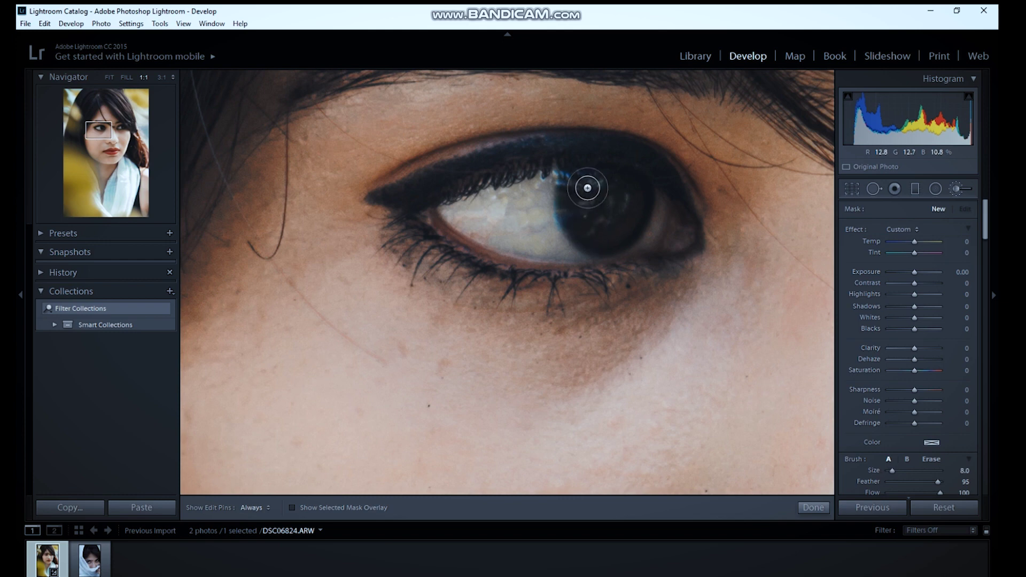
pyautogui.press('h')
pyautogui.scroll(1, 586, 207)
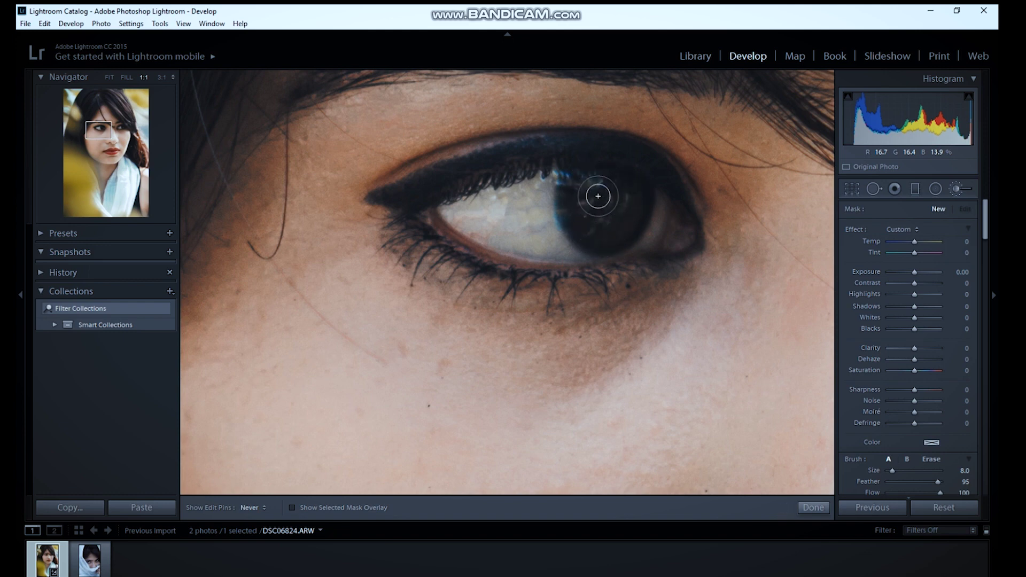
pyautogui.click(585, 186)
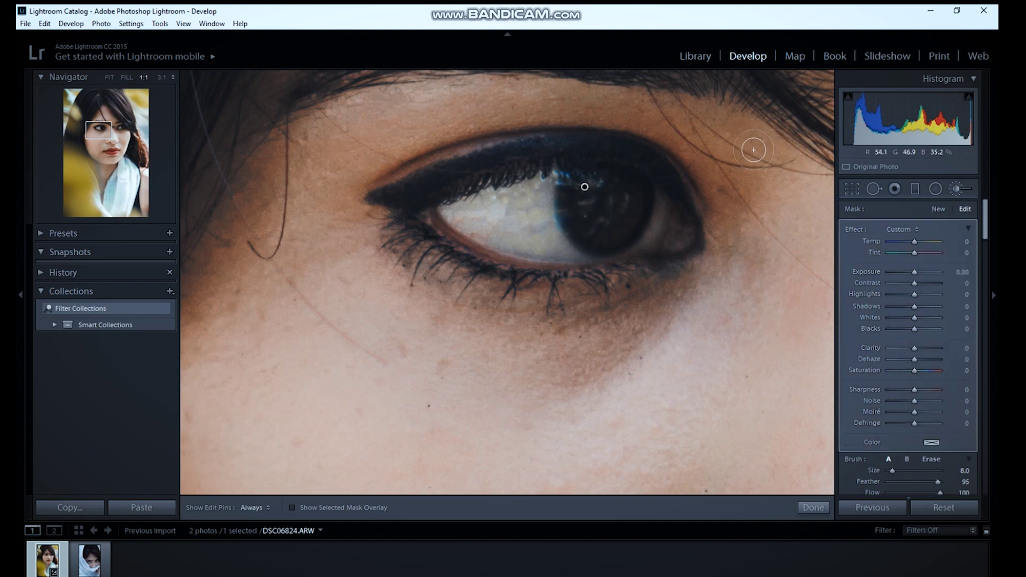
pyautogui.press('o')
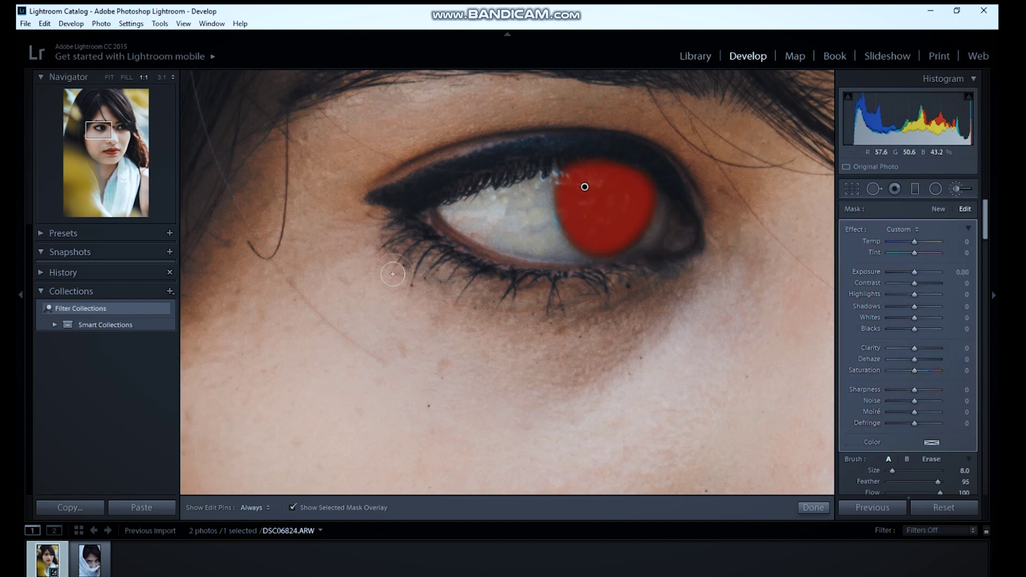
# Extend the same mask over the iris of the eye beside the hair and turn off the mask overlay
pyautogui.click(121, 126)
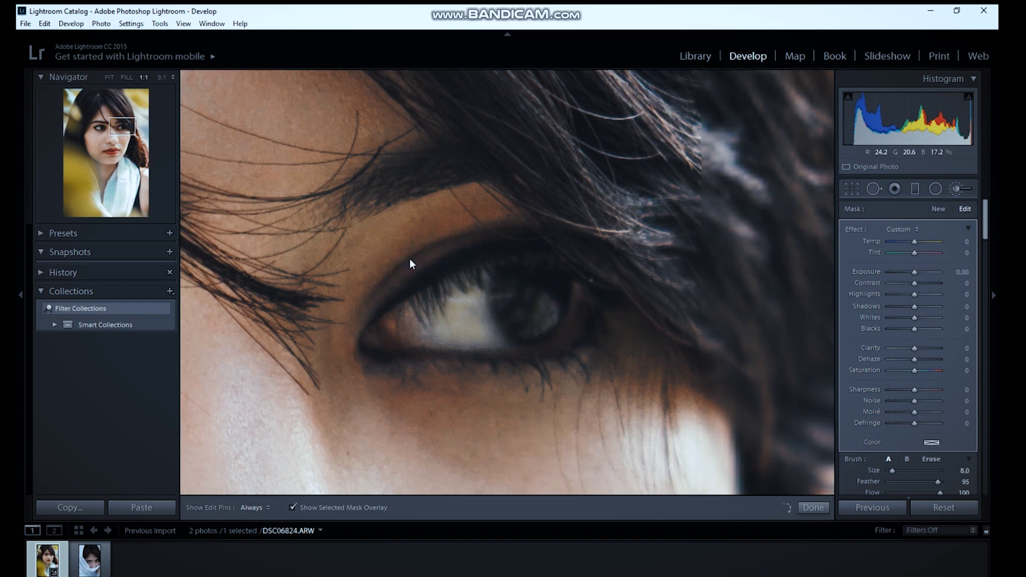
pyautogui.press('h')
pyautogui.moveTo(515, 295)
pyautogui.mouseDown()
pyautogui.moveTo(552, 290)
pyautogui.moveTo(512, 297)
pyautogui.moveTo(514, 312)
pyautogui.moveTo(531, 319)
pyautogui.moveTo(553, 295)
pyautogui.moveTo(530, 314)
pyautogui.mouseUp()
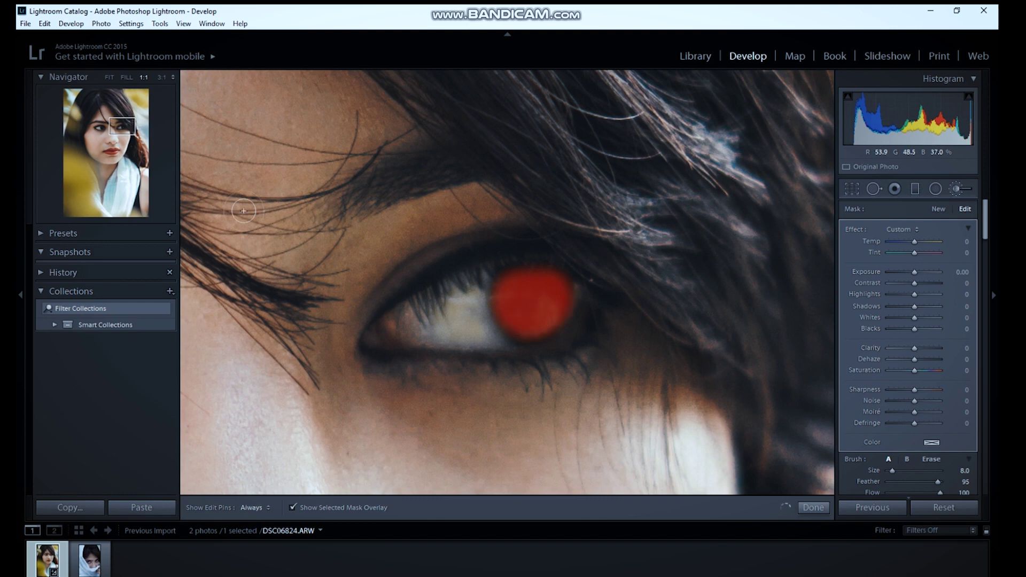
pyautogui.press('h')
pyautogui.press('o')
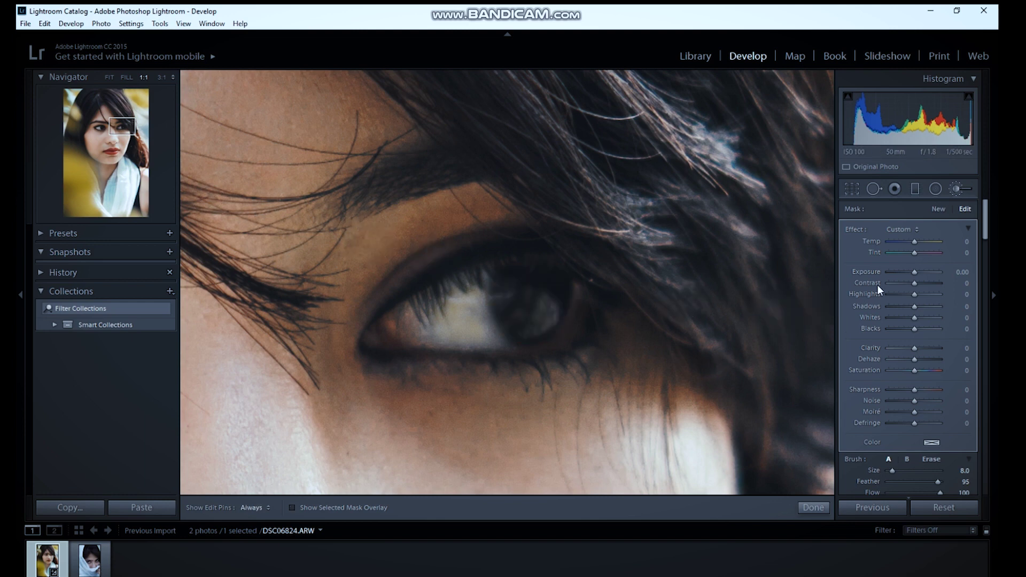
# Brighten the masked irises with Exposure 0.78 and Clarity 13
pyautogui.click(914, 273)
pyautogui.moveTo(912, 271); pyautogui.dragTo(914, 272)
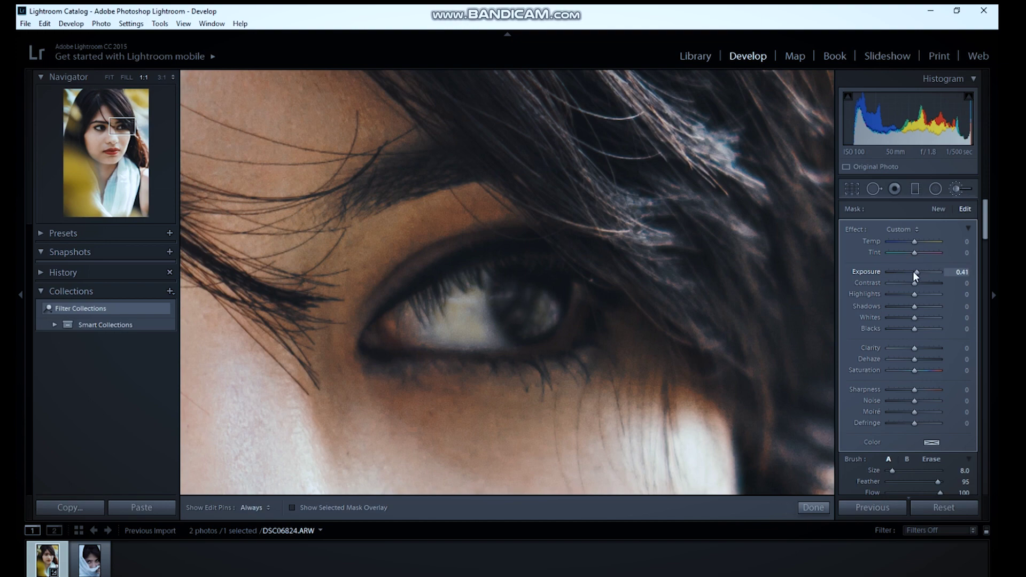
pyautogui.click(98, 128)
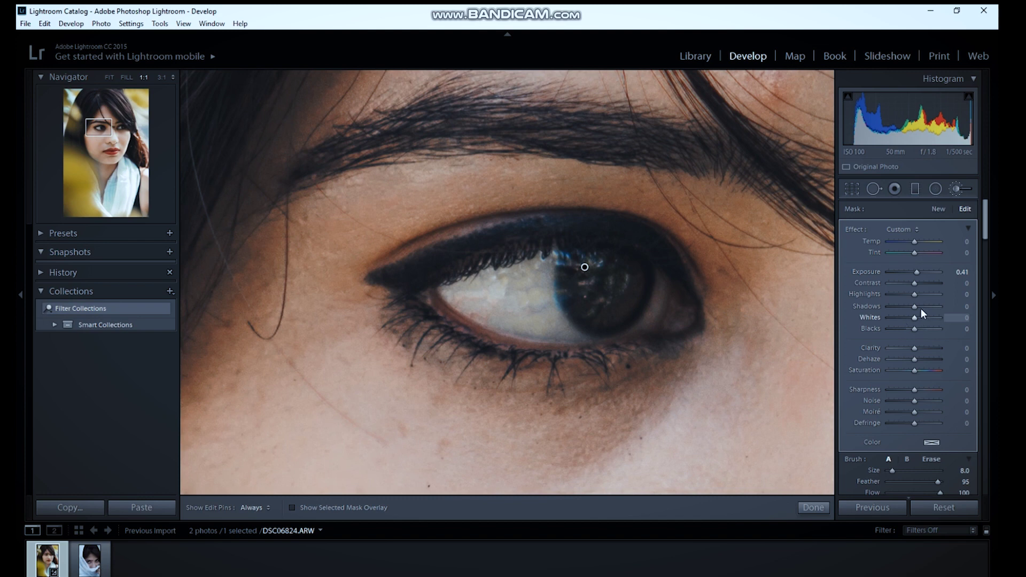
pyautogui.moveTo(916, 272); pyautogui.dragTo(918, 273)
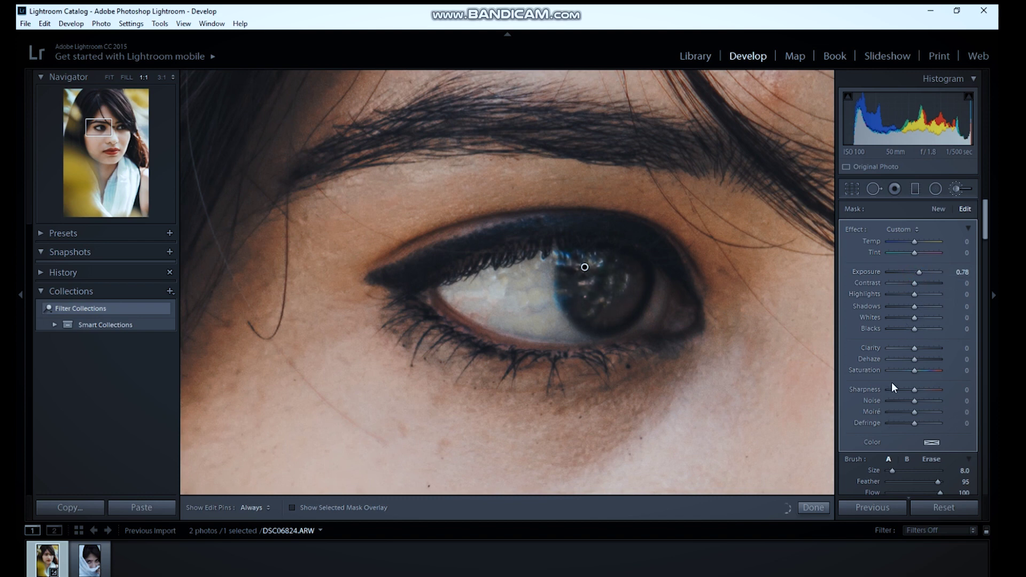
pyautogui.moveTo(917, 344); pyautogui.dragTo(917, 344)
# Tint the irises with a pale yellow-green brush color and finish the brush adjustment with the whole photo in view
pyautogui.click(930, 443)
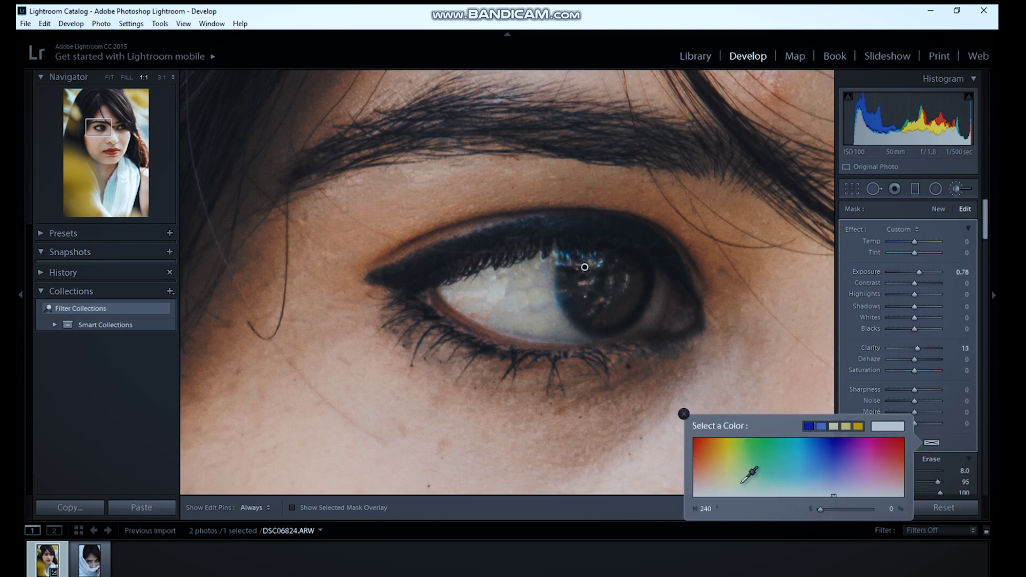
pyautogui.moveTo(734, 485)
pyautogui.mouseDown()
pyautogui.moveTo(759, 487)
pyautogui.moveTo(726, 474)
pyautogui.moveTo(744, 474)
pyautogui.moveTo(728, 486)
pyautogui.mouseUp()
pyautogui.click(684, 413)
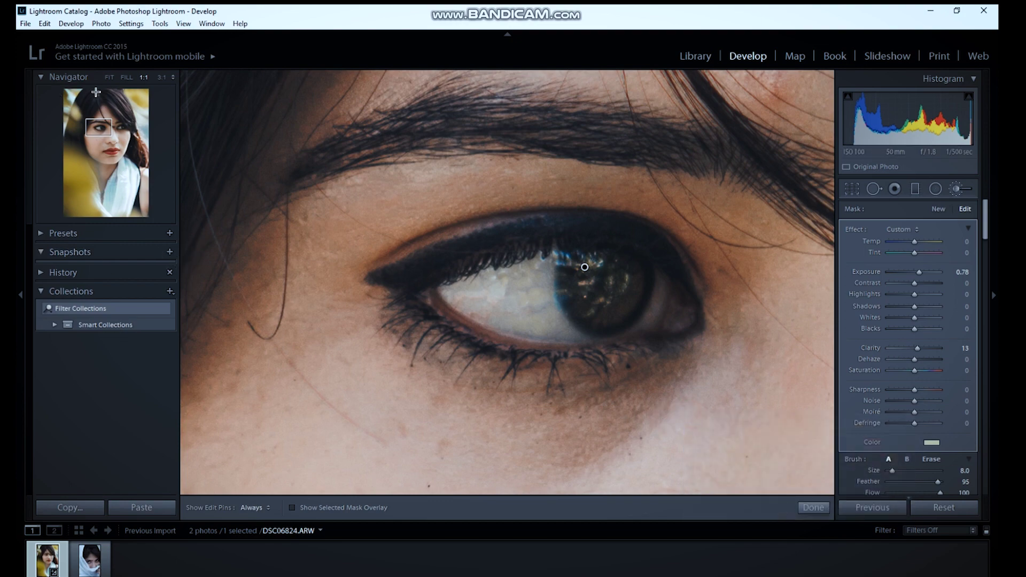
pyautogui.click(109, 77)
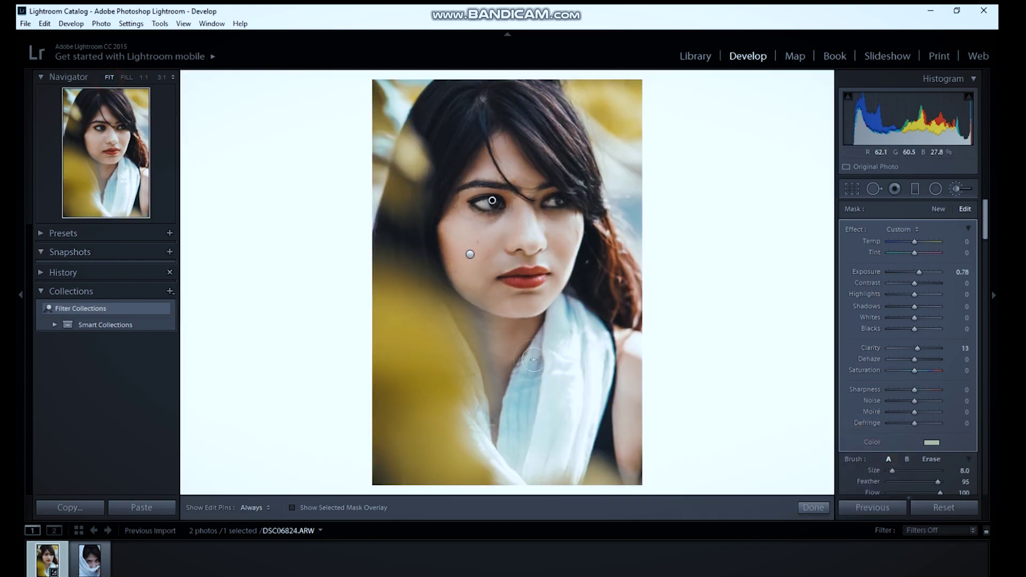
pyautogui.click(812, 507)
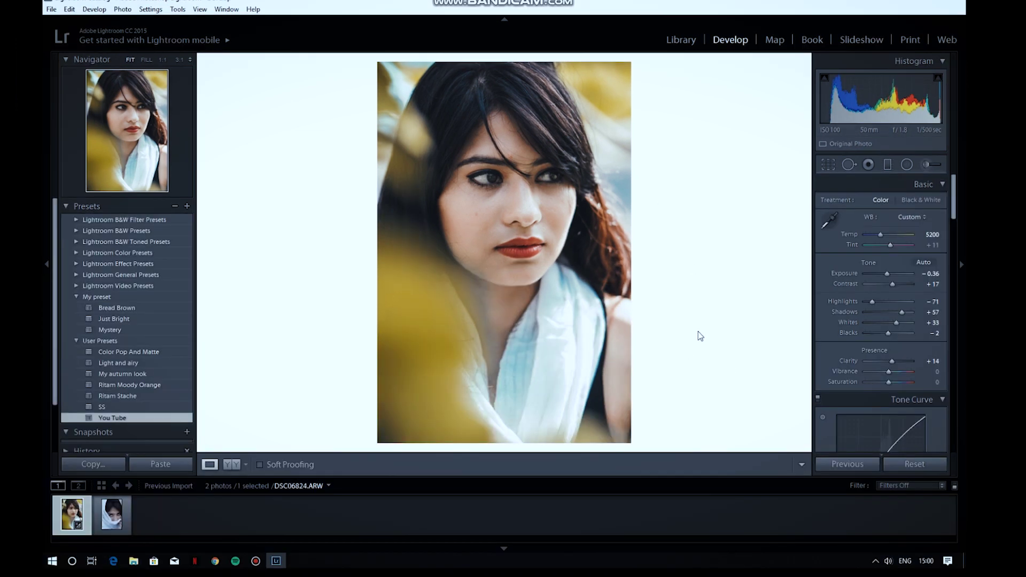
# Compare the edited portrait with its original, both alternately and side by side, with the interface dimmed
pyautogui.press('\\')
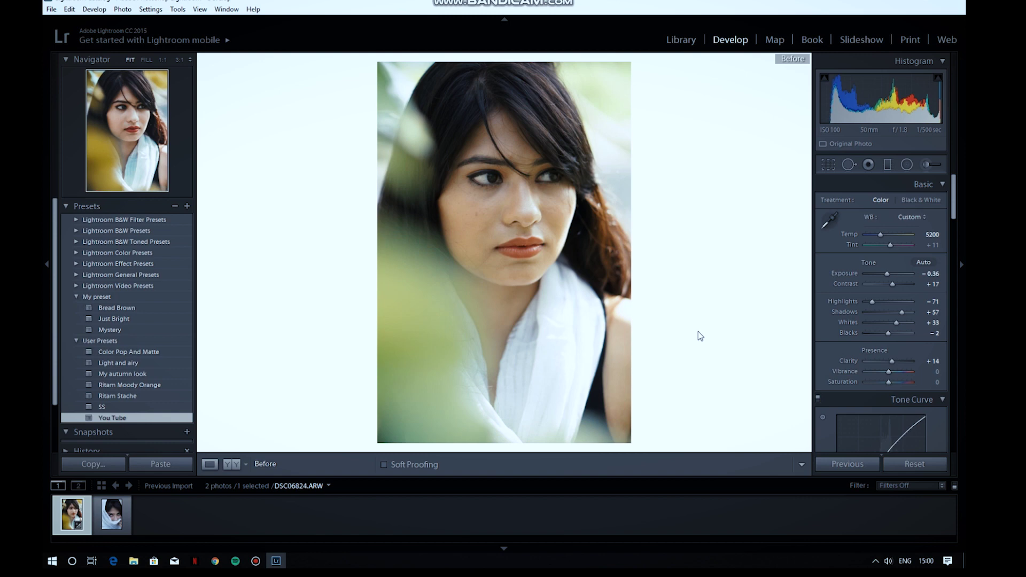
pyautogui.press('\\')
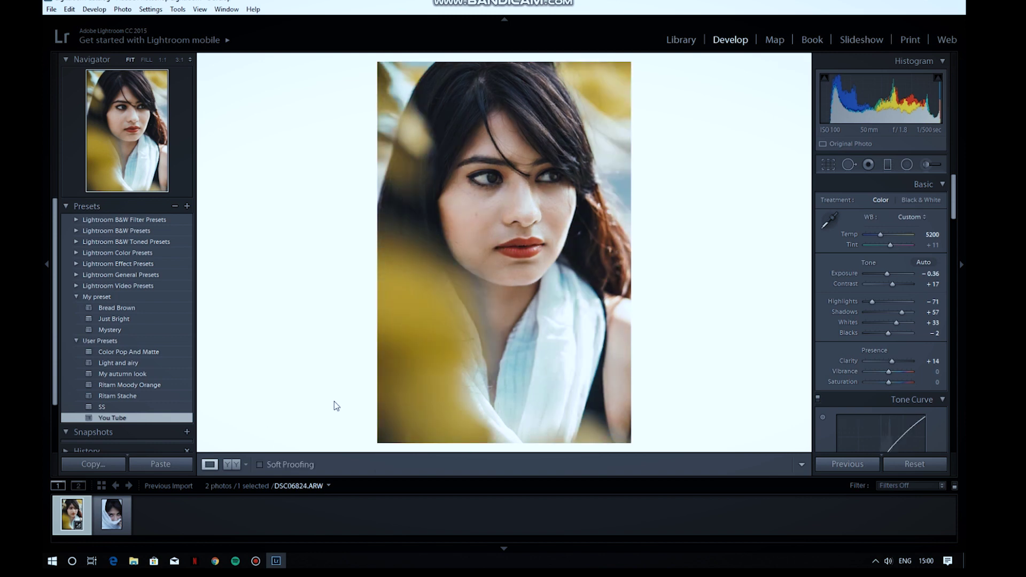
pyautogui.click(227, 464)
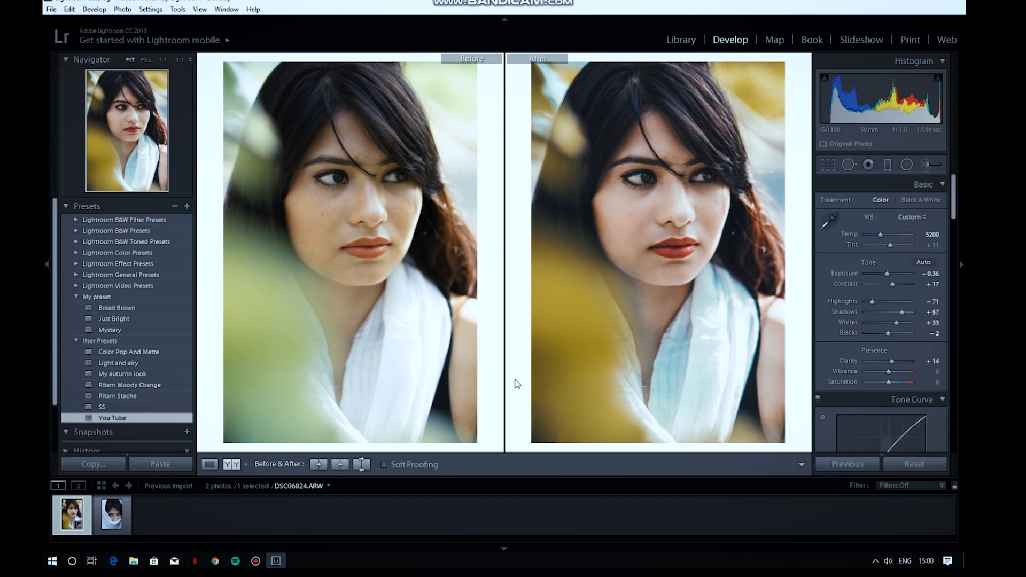
pyautogui.press('l')
pyautogui.press('l')
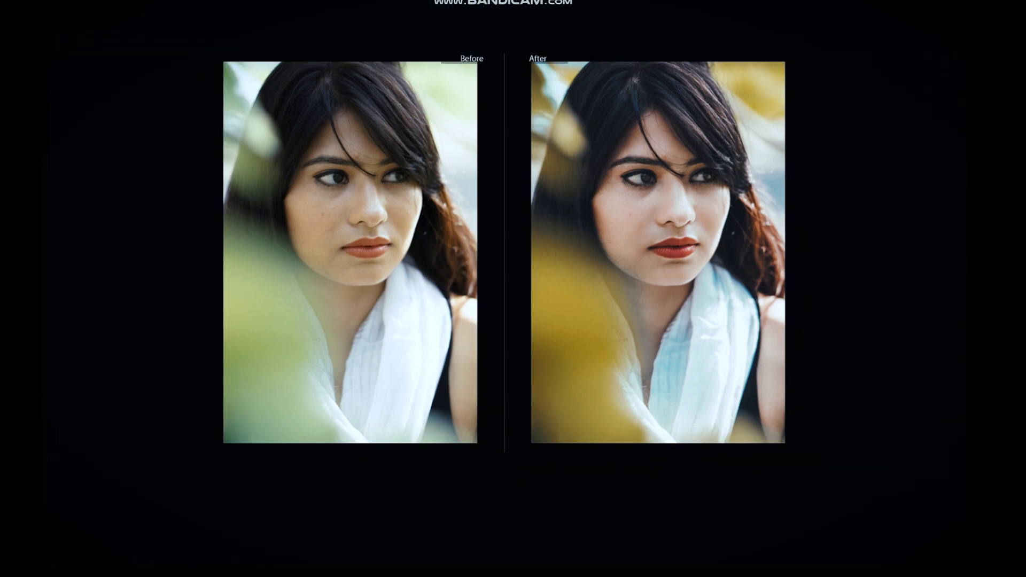
pyautogui.press('l')
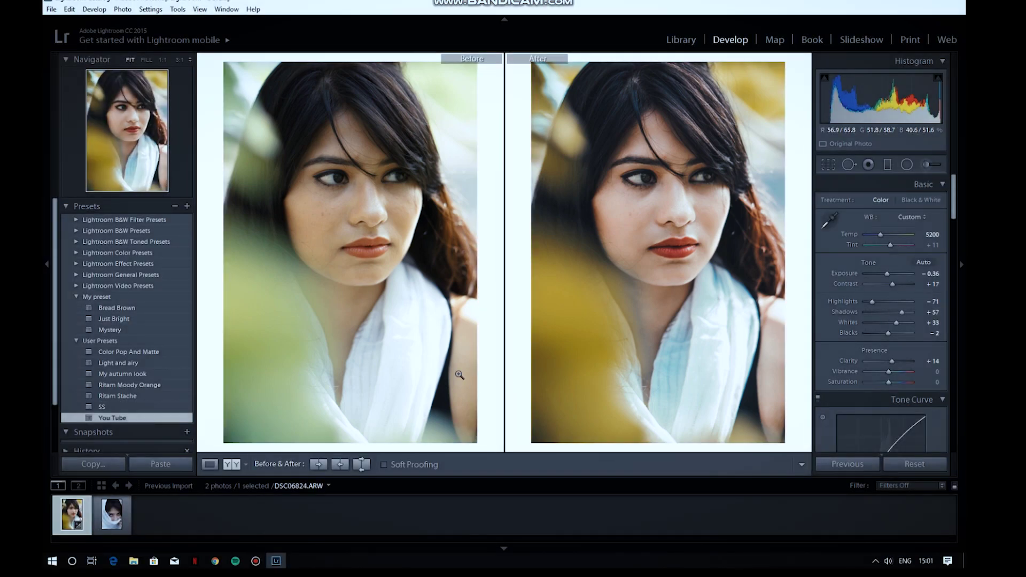
# Save the current develop settings as a preset named Demo in the User Presets folder
pyautogui.click(187, 207)
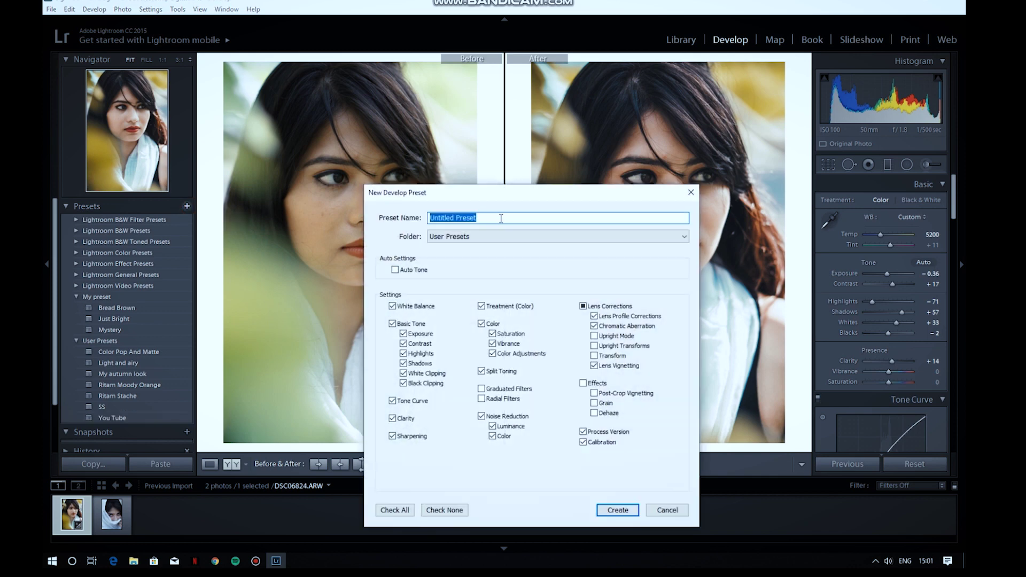
pyautogui.write('Demo')
pyautogui.click(611, 509)
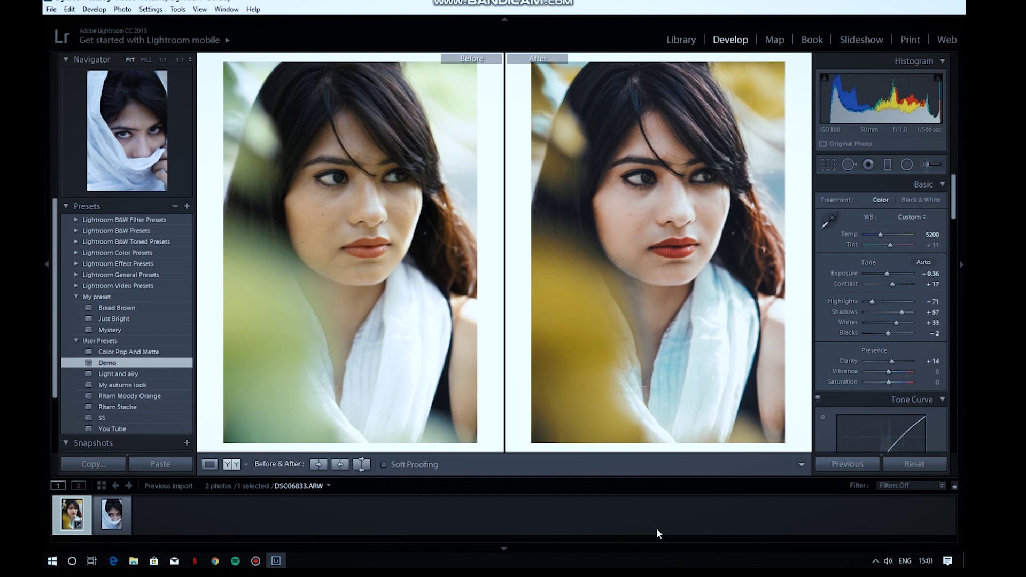
# Open the second portrait, DSC06833.ARW, in single-photo view and apply the Demo preset to it
pyautogui.click(112, 513)
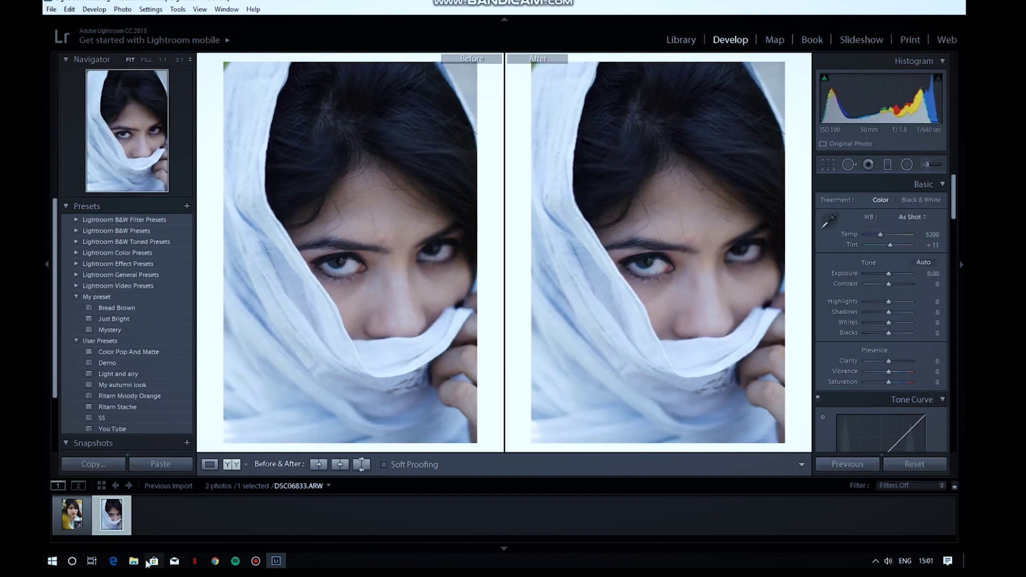
pyautogui.click(209, 465)
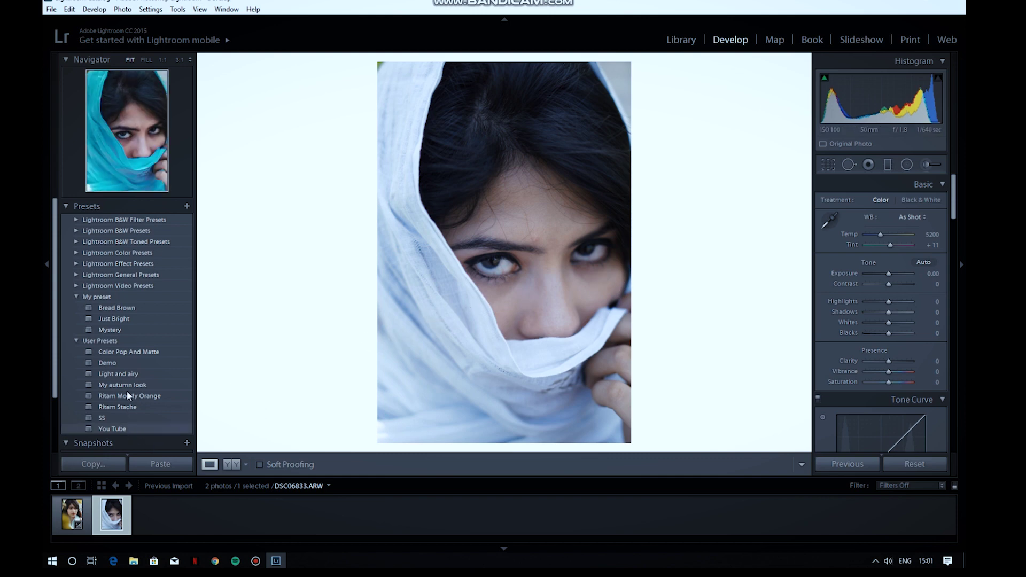
pyautogui.click(118, 365)
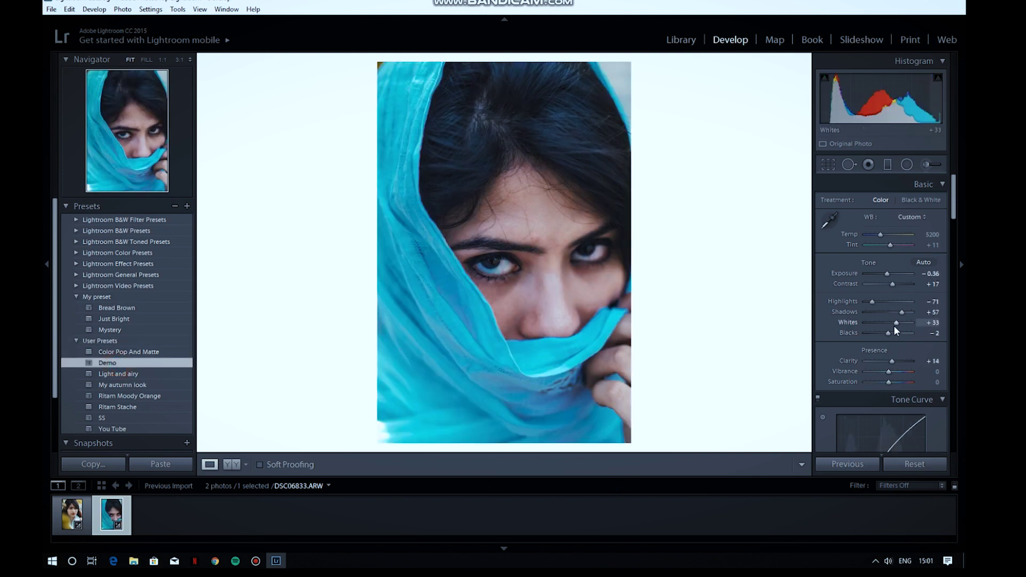
# Set the second portrait's HSL Hue to Aqua +2 and Blue −31, and its Blue Saturation to −40
pyautogui.click(954, 199)
pyautogui.moveTo(954, 199); pyautogui.dragTo(955, 259)
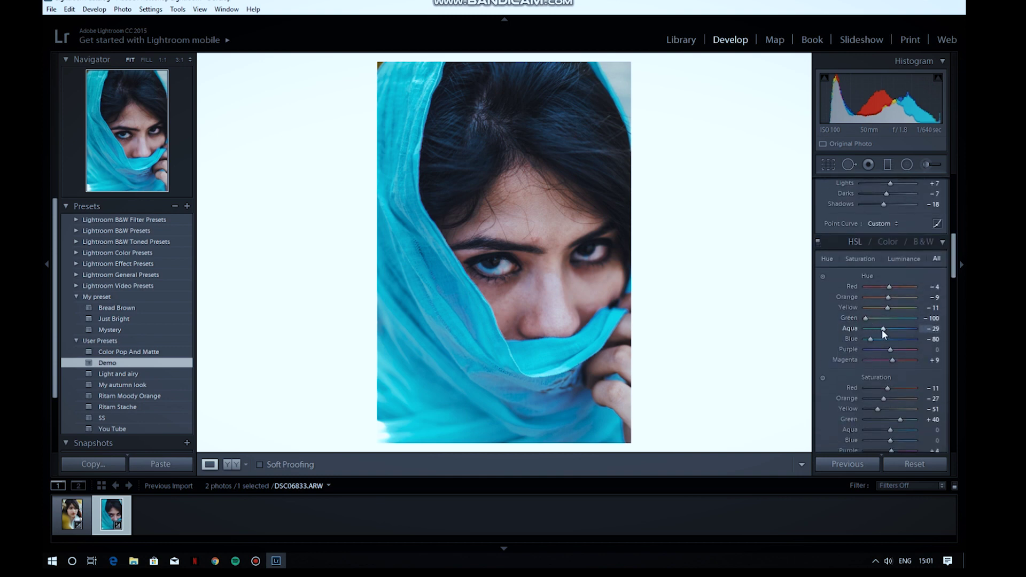
pyautogui.moveTo(884, 330); pyautogui.dragTo(882, 339)
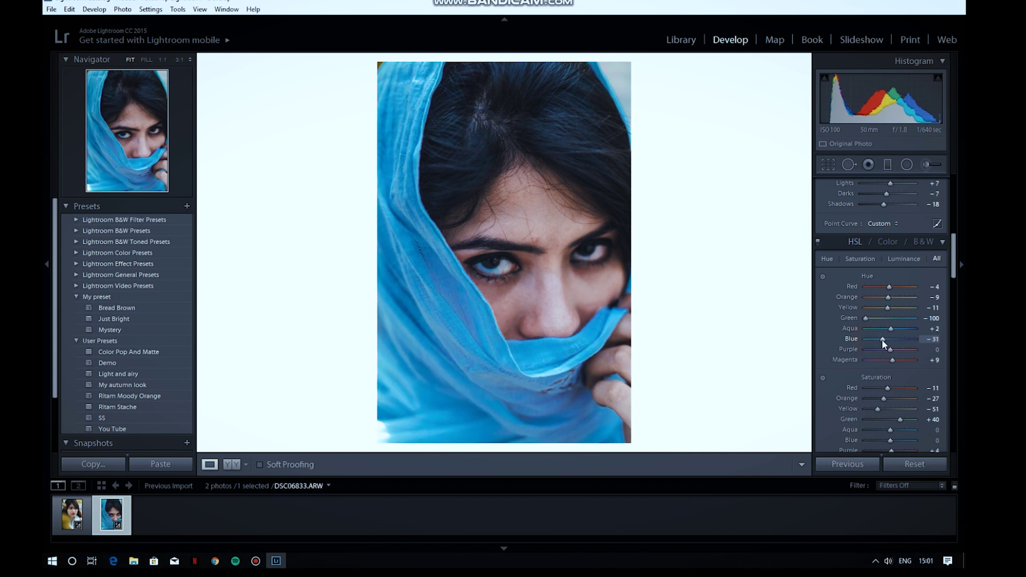
pyautogui.moveTo(890, 439)
pyautogui.mouseDown()
pyautogui.moveTo(898, 439)
pyautogui.moveTo(881, 440)
pyautogui.mouseUp()
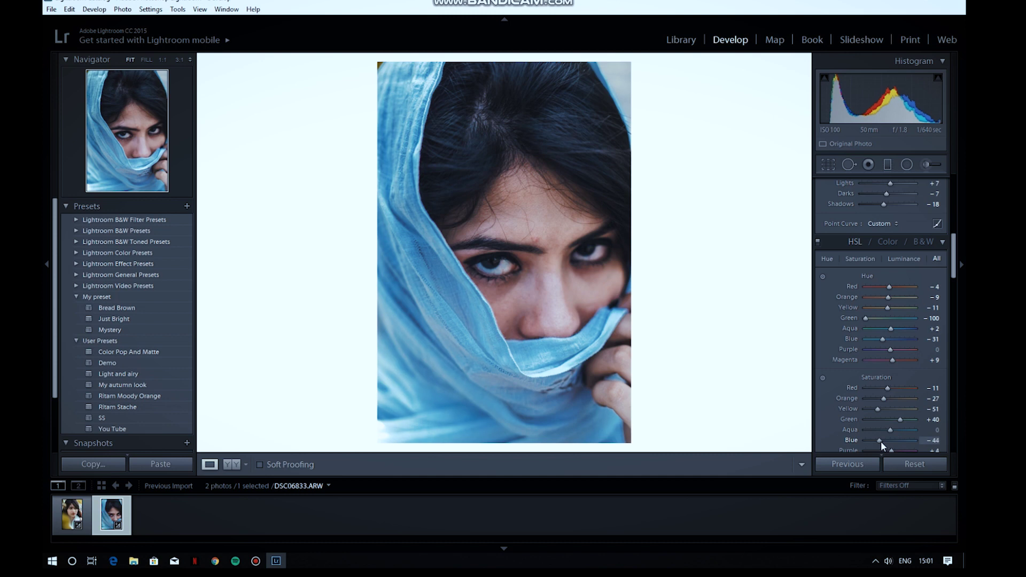
pyautogui.scroll(-2, 889, 435)
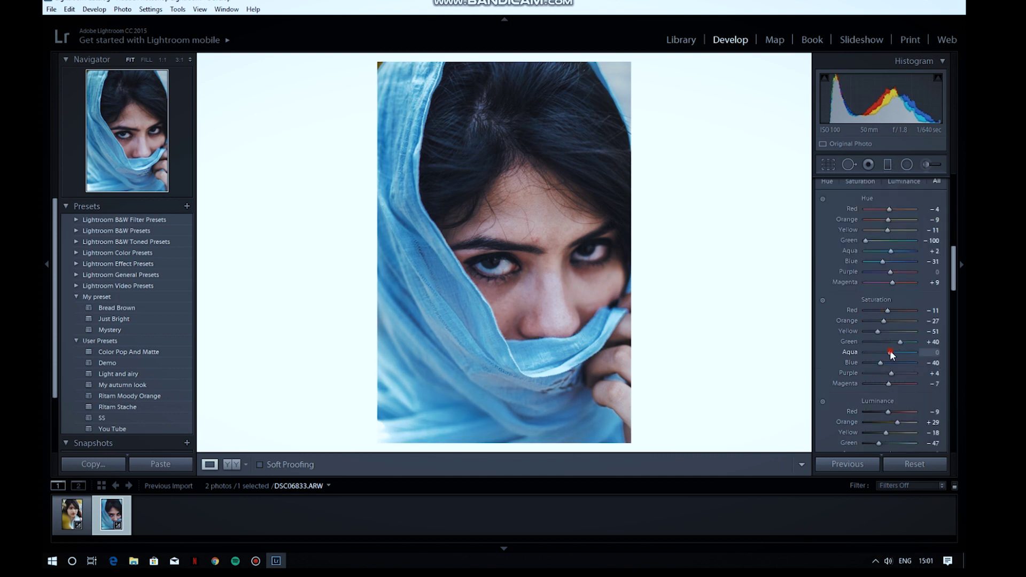
pyautogui.moveTo(874, 357); pyautogui.dragTo(886, 358)
pyautogui.moveTo(867, 239); pyautogui.dragTo(872, 247)
# Set the second portrait's Whites to +57
pyautogui.moveTo(953, 261); pyautogui.dragTo(958, 194)
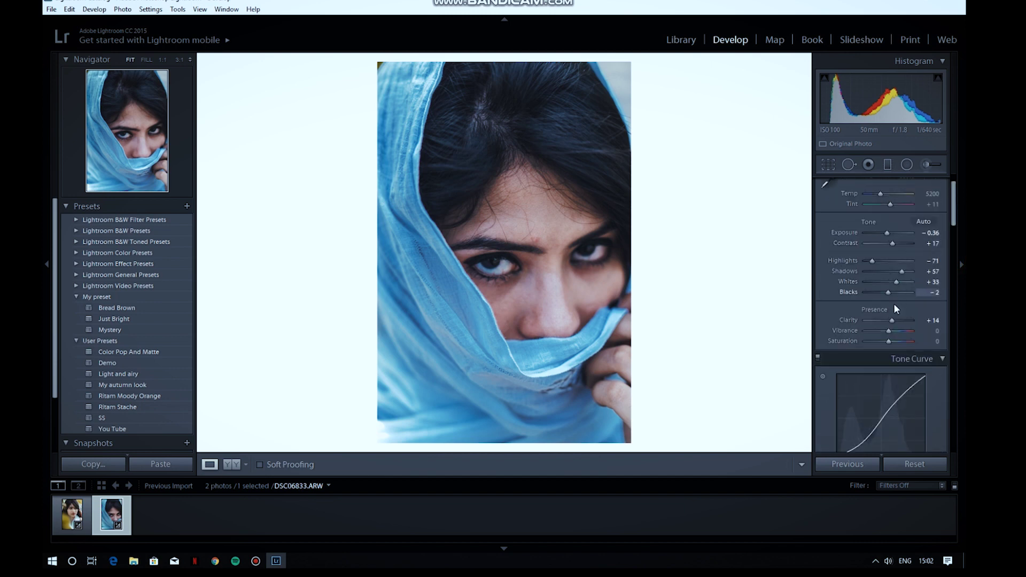
pyautogui.moveTo(895, 280); pyautogui.dragTo(904, 280)
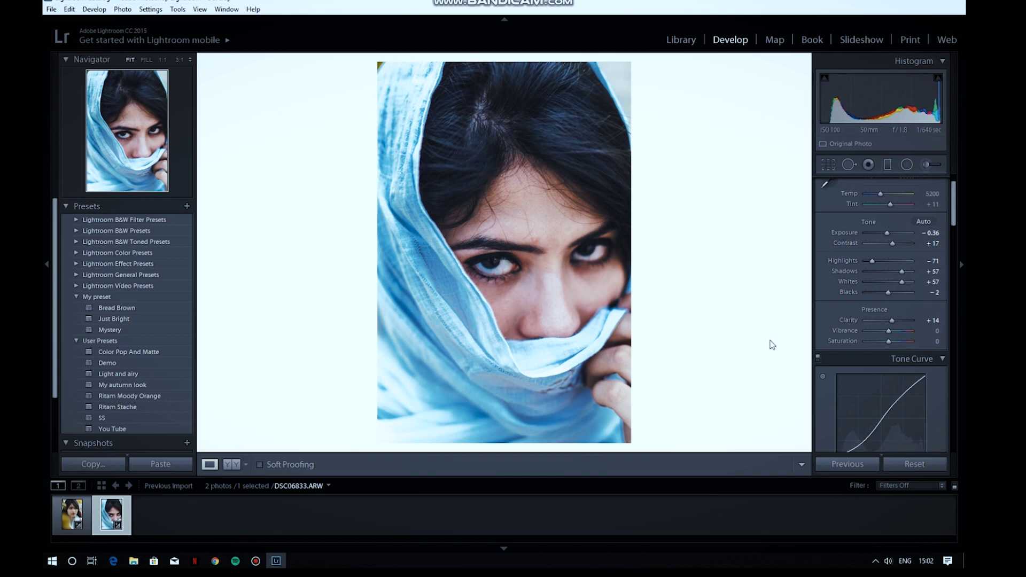
# Paint a Soften Skin adjustment brush mask over the second portrait's forehead, reducing the brush size to 5 for the outer areas
pyautogui.click(929, 167)
pyautogui.click(882, 203)
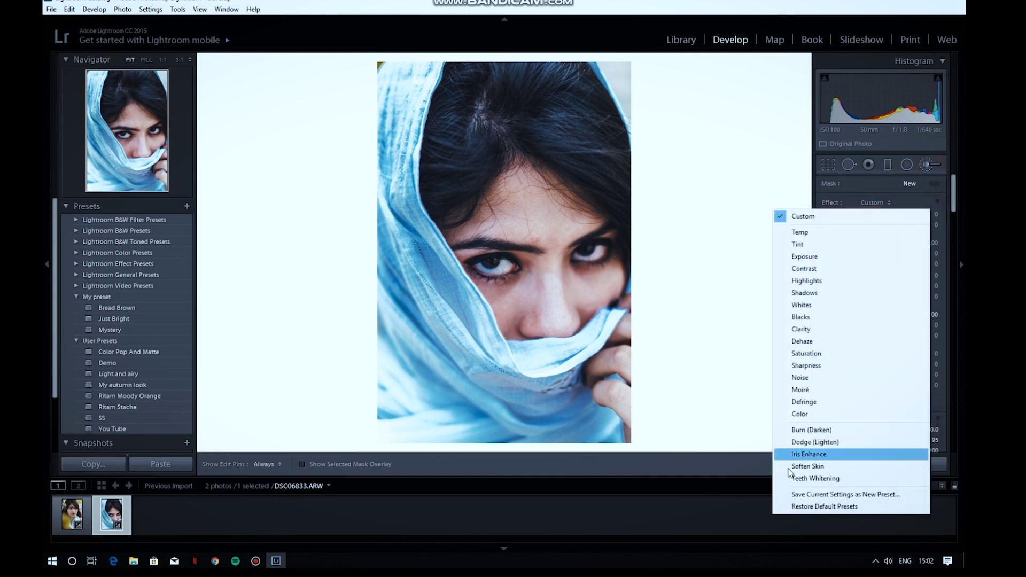
pyautogui.click(806, 466)
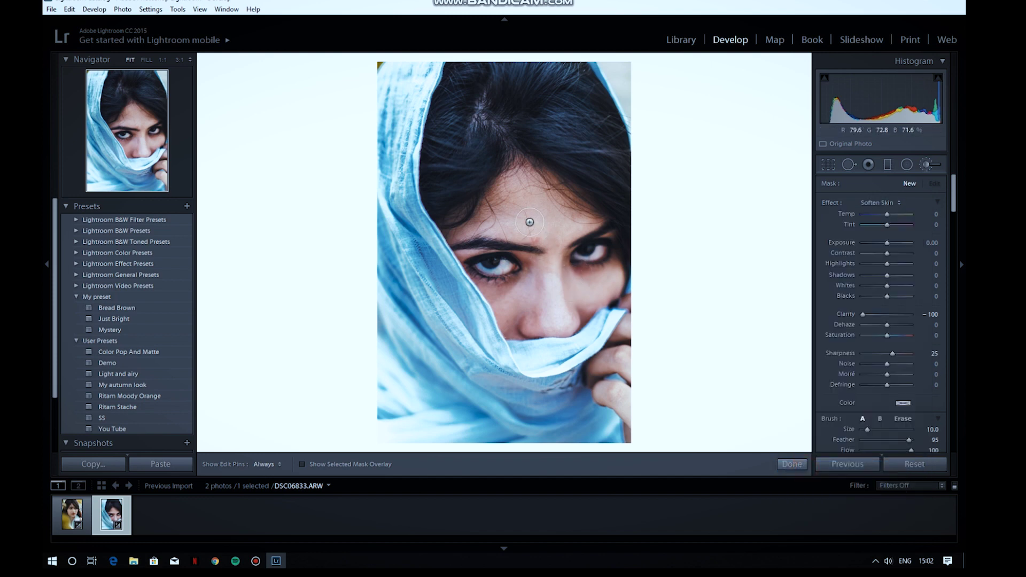
pyautogui.press('h')
pyautogui.moveTo(520, 187)
pyautogui.mouseDown()
pyautogui.moveTo(562, 195)
pyautogui.moveTo(555, 205)
pyautogui.mouseUp()
pyautogui.press('[')
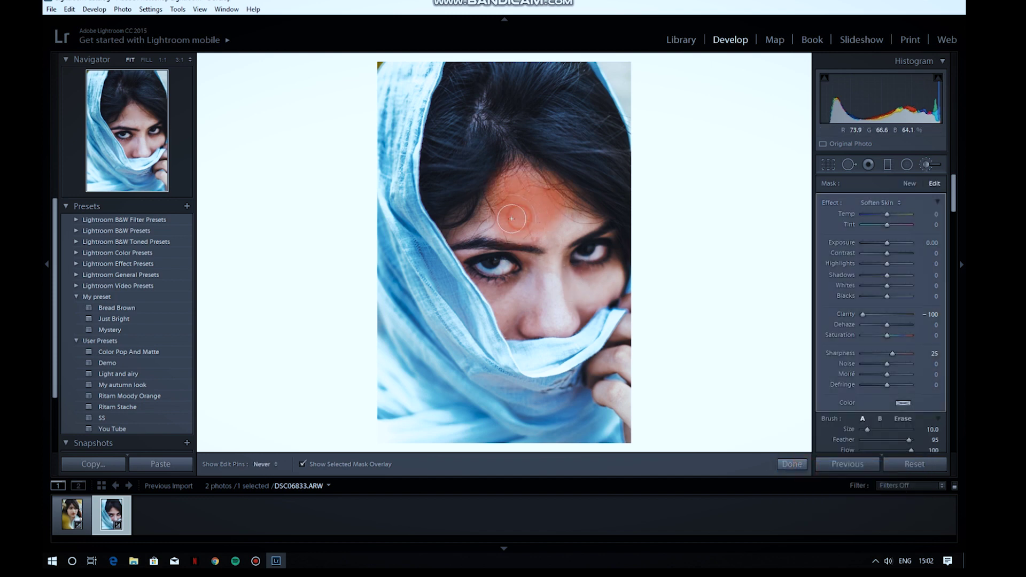
pyautogui.moveTo(494, 216)
pyautogui.mouseDown()
pyautogui.moveTo(456, 231)
pyautogui.moveTo(575, 214)
pyautogui.moveTo(571, 225)
pyautogui.mouseUp()
pyautogui.press('h')
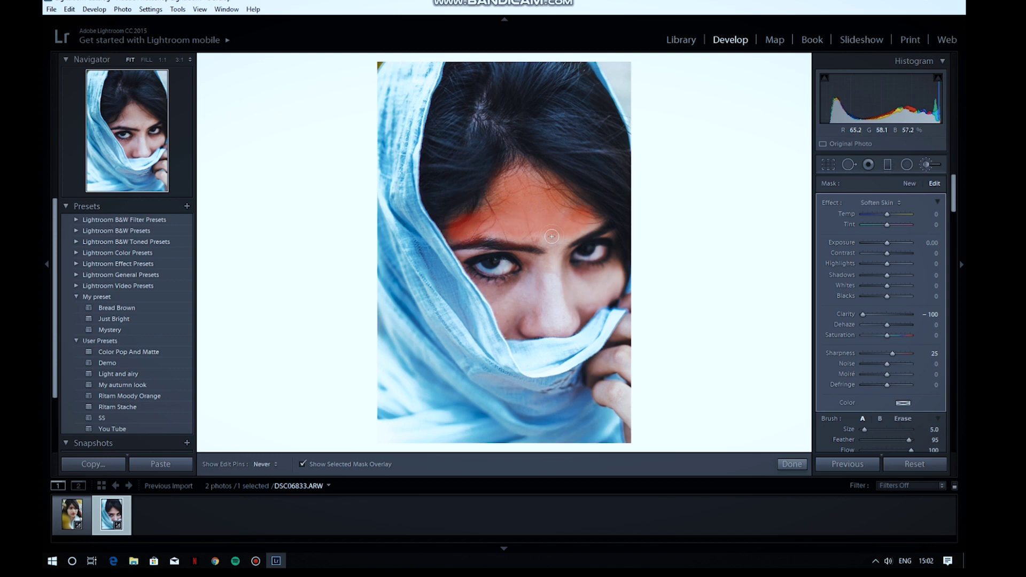
# Extend the Soften Skin mask over the nose, cheeks and skin around the eyes, hide the mask overlay and finish the brush edit
pyautogui.moveTo(515, 243)
pyautogui.mouseDown()
pyautogui.moveTo(500, 254)
pyautogui.moveTo(512, 286)
pyautogui.mouseUp()
pyautogui.press('h')
pyautogui.press('alt')
pyautogui.press('h')
pyautogui.moveTo(504, 285)
pyautogui.mouseDown()
pyautogui.moveTo(517, 269)
pyautogui.moveTo(489, 263)
pyautogui.moveTo(519, 262)
pyautogui.moveTo(475, 259)
pyautogui.moveTo(520, 259)
pyautogui.moveTo(484, 257)
pyautogui.moveTo(512, 253)
pyautogui.moveTo(465, 251)
pyautogui.moveTo(514, 252)
pyautogui.moveTo(462, 249)
pyautogui.moveTo(518, 247)
pyautogui.moveTo(454, 248)
pyautogui.mouseUp()
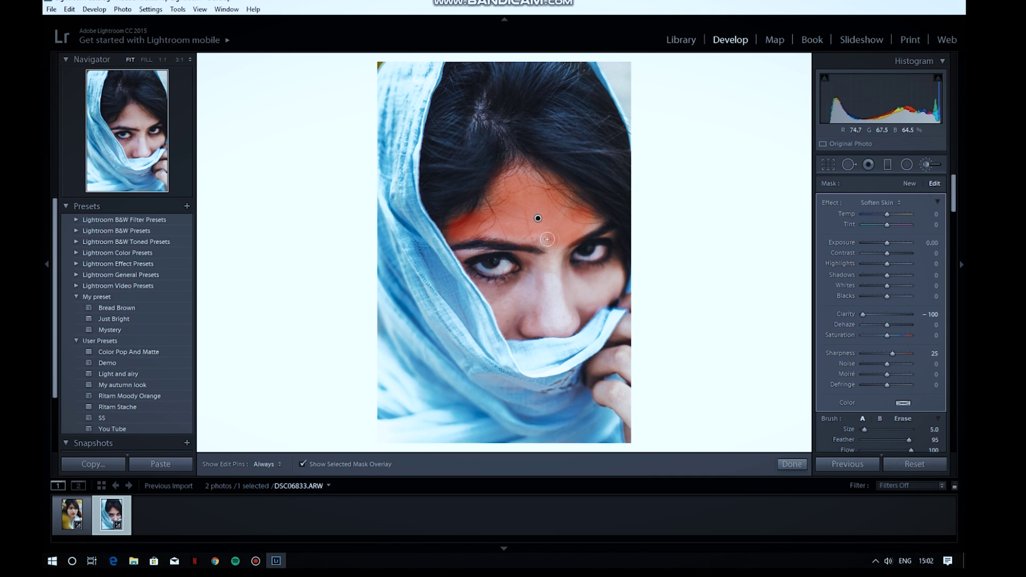
pyautogui.click(556, 252)
pyautogui.moveTo(552, 277)
pyautogui.mouseDown()
pyautogui.moveTo(548, 244)
pyautogui.moveTo(559, 297)
pyautogui.moveTo(532, 284)
pyautogui.moveTo(493, 290)
pyautogui.moveTo(530, 296)
pyautogui.moveTo(504, 327)
pyautogui.moveTo(532, 296)
pyautogui.moveTo(537, 313)
pyautogui.moveTo(538, 296)
pyautogui.moveTo(556, 281)
pyautogui.moveTo(571, 329)
pyautogui.moveTo(539, 325)
pyautogui.moveTo(572, 314)
pyautogui.moveTo(577, 285)
pyautogui.moveTo(609, 272)
pyautogui.moveTo(587, 305)
pyautogui.moveTo(614, 278)
pyautogui.moveTo(595, 302)
pyautogui.mouseUp()
pyautogui.press('h')
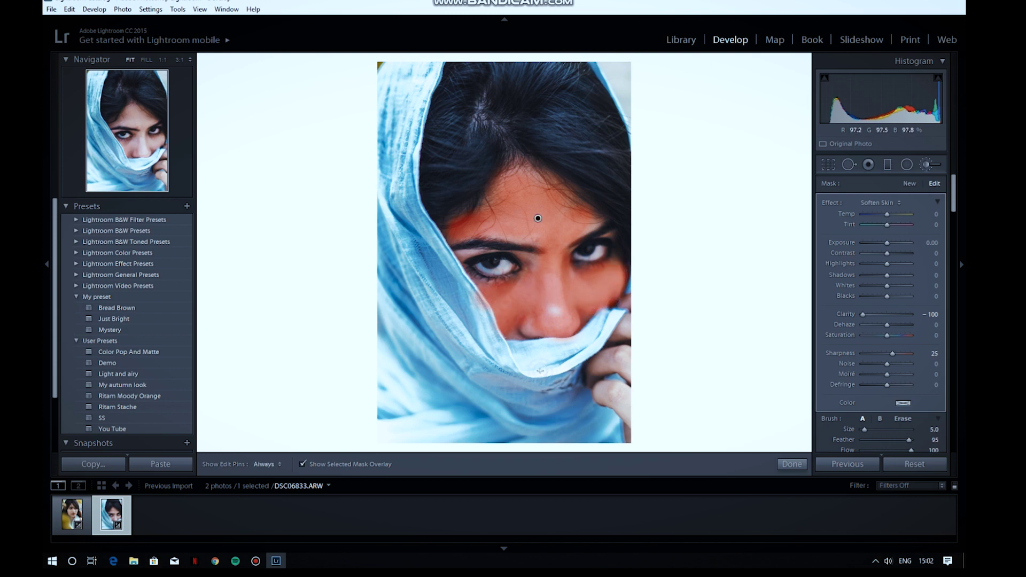
pyautogui.press('o')
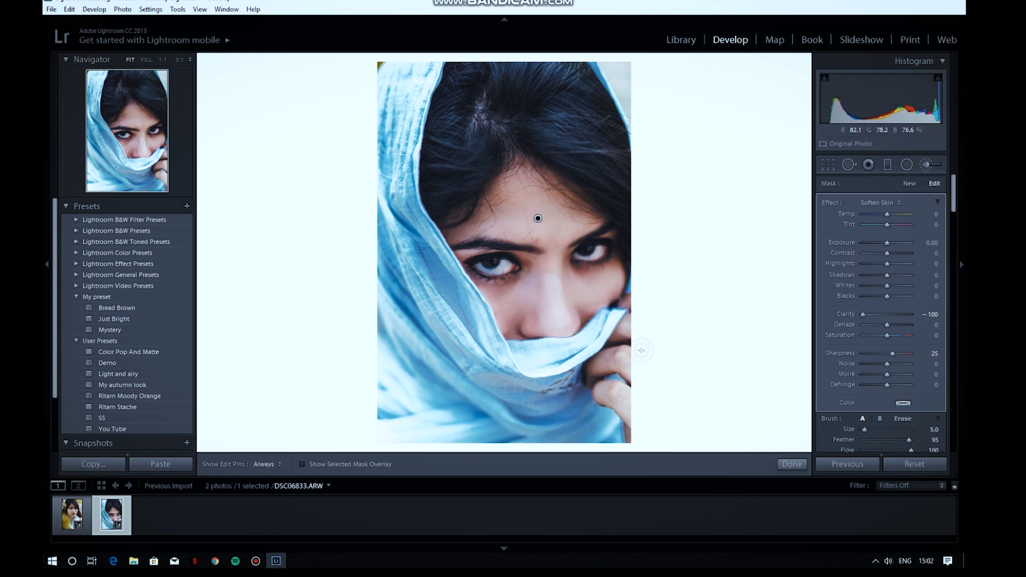
pyautogui.click(790, 463)
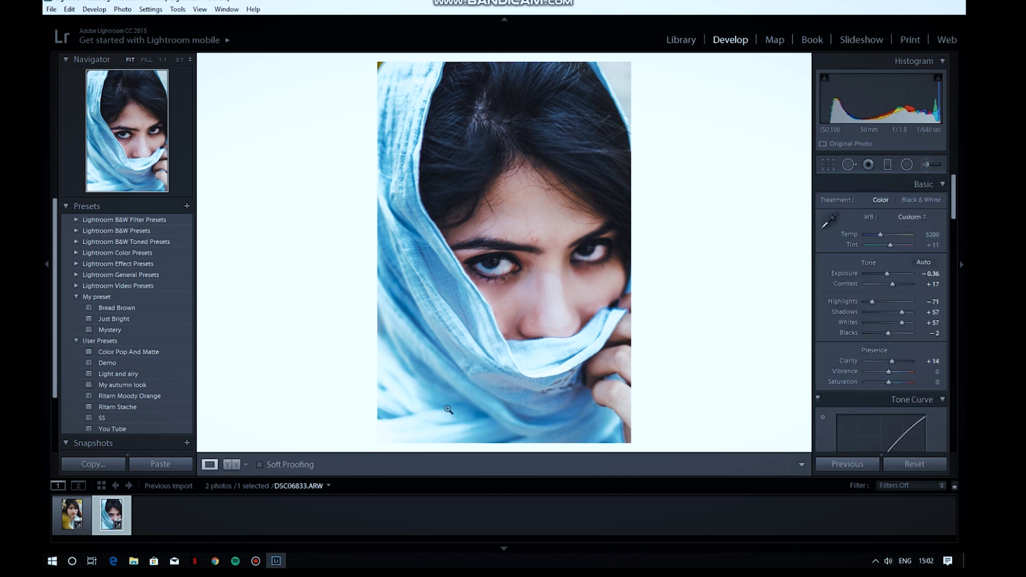
# At 1:1 on the left-hand eye, paint its iris with a new size 10 adjustment brush whose Clarity and Sharpness are reset to 0
pyautogui.click(162, 59)
pyautogui.moveTo(128, 129); pyautogui.dragTo(125, 135)
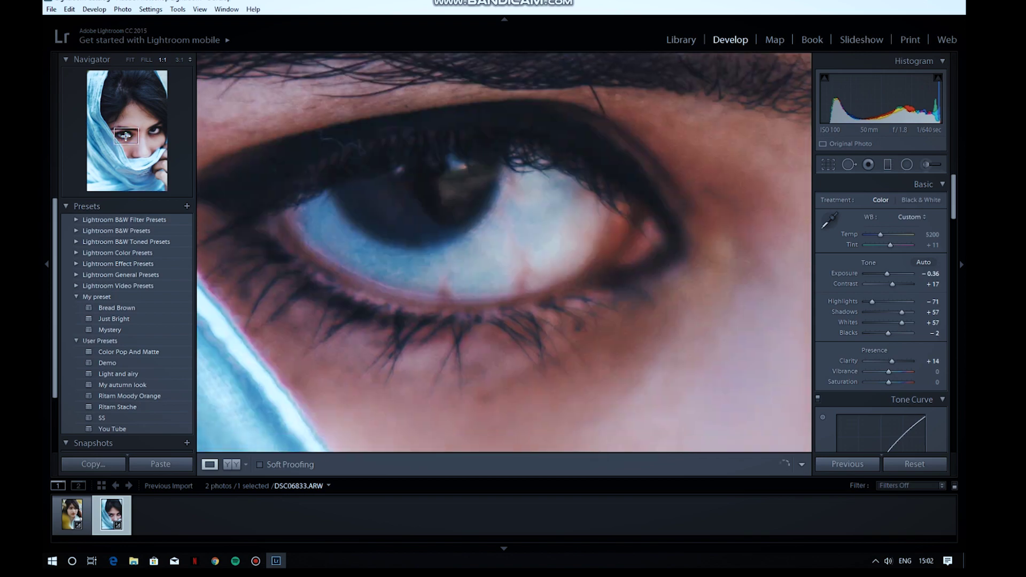
pyautogui.click(929, 164)
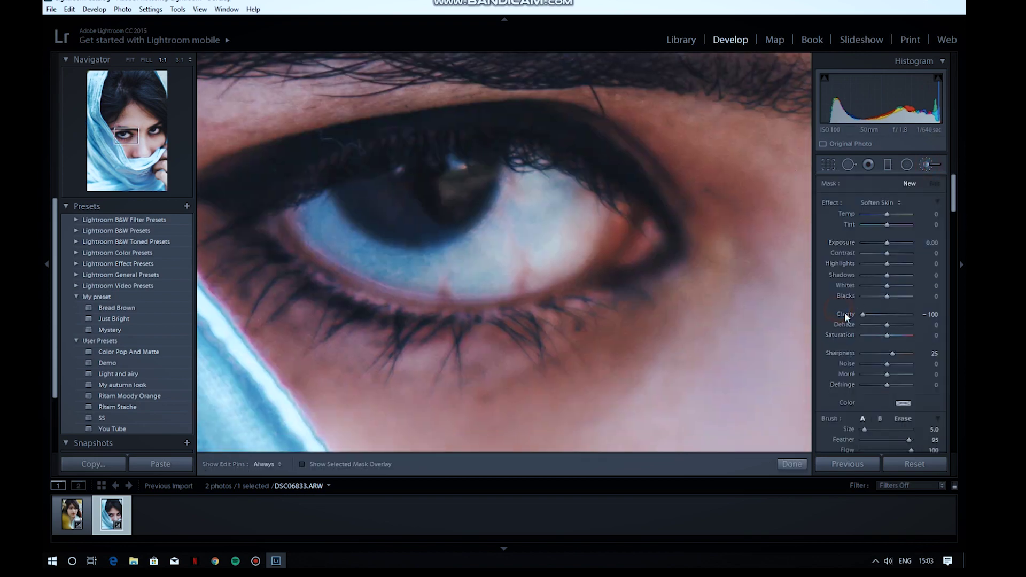
pyautogui.doubleClick(850, 354)
pyautogui.press('h')
pyautogui.press(']')
pyautogui.click(367, 200)
pyautogui.moveTo(421, 189)
pyautogui.mouseDown()
pyautogui.moveTo(459, 176)
pyautogui.moveTo(426, 210)
pyautogui.moveTo(367, 210)
pyautogui.moveTo(408, 218)
pyautogui.moveTo(471, 162)
pyautogui.moveTo(422, 170)
pyautogui.mouseUp()
pyautogui.press('h')
pyautogui.press('o')
pyautogui.press('h')
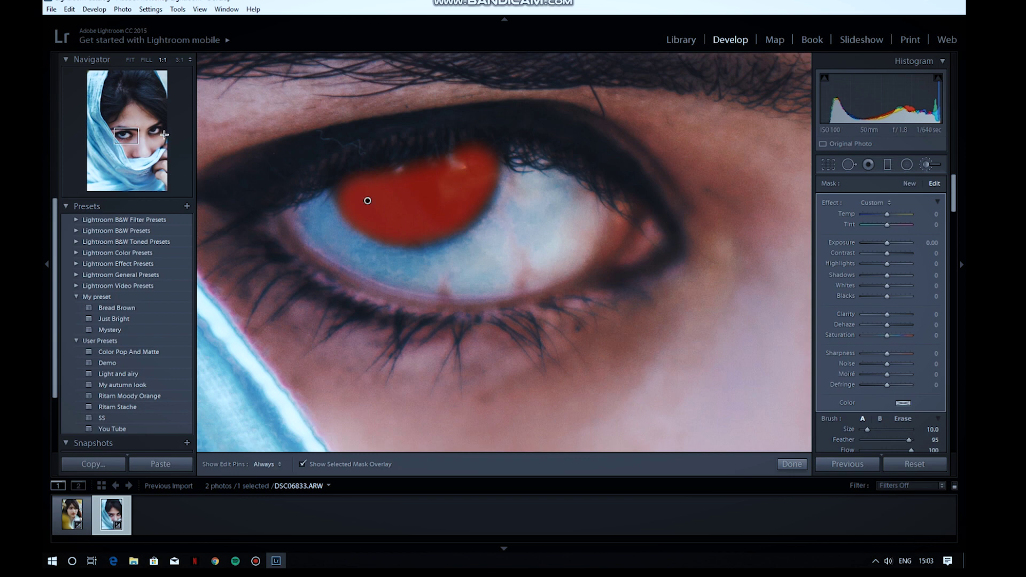
# Paint the right-hand iris into the same brush mask, then return to the full photo with the mask overlay hidden
pyautogui.click(157, 132)
pyautogui.press('h')
pyautogui.press('h')
pyautogui.moveTo(382, 236)
pyautogui.mouseDown()
pyautogui.moveTo(446, 210)
pyautogui.moveTo(448, 236)
pyautogui.moveTo(433, 250)
pyautogui.moveTo(347, 248)
pyautogui.moveTo(382, 264)
pyautogui.moveTo(428, 240)
pyautogui.mouseUp()
pyautogui.press('h')
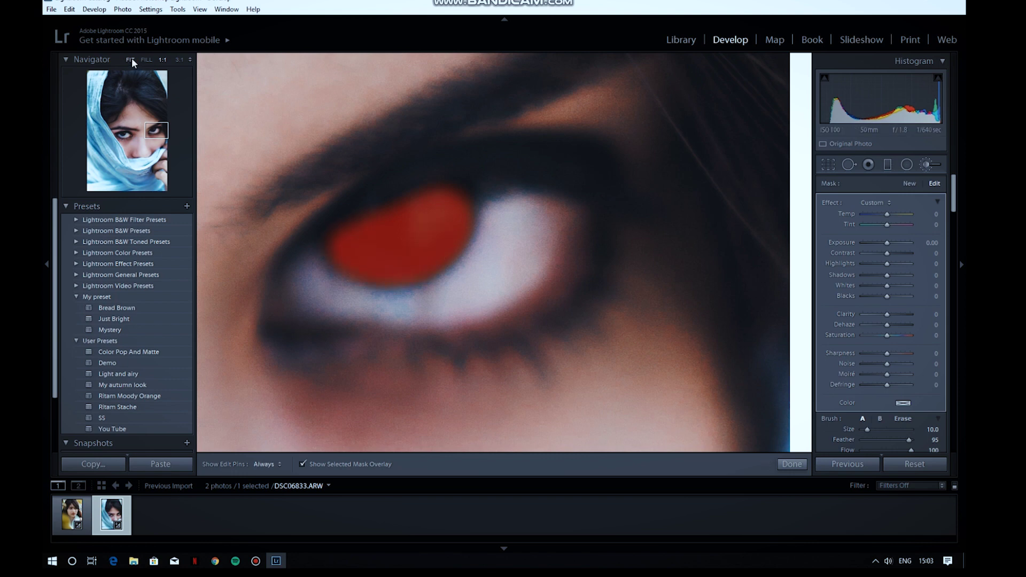
pyautogui.click(131, 60)
pyautogui.press('o')
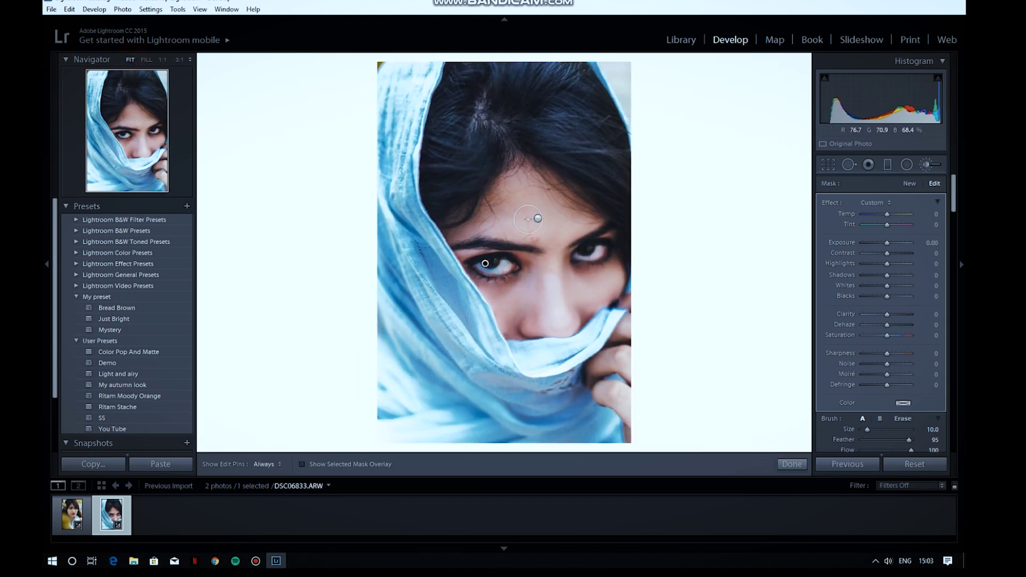
# Set the iris mask's Exposure to 1.15, tint it light blue and finish the brush edit
pyautogui.click(887, 244)
pyautogui.moveTo(888, 245); pyautogui.dragTo(893, 245)
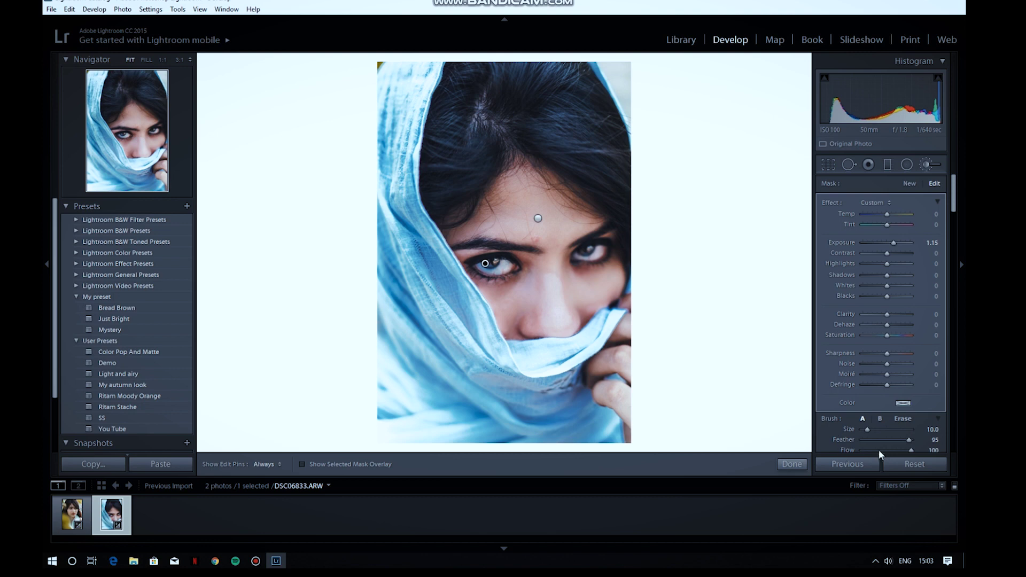
pyautogui.click(903, 403)
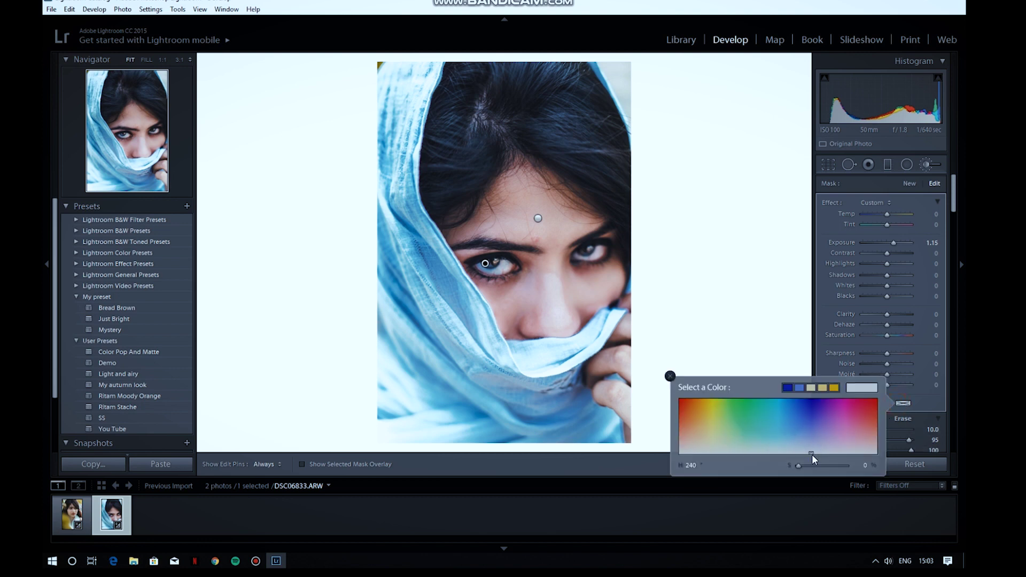
pyautogui.moveTo(812, 454); pyautogui.dragTo(793, 437)
pyautogui.click(669, 376)
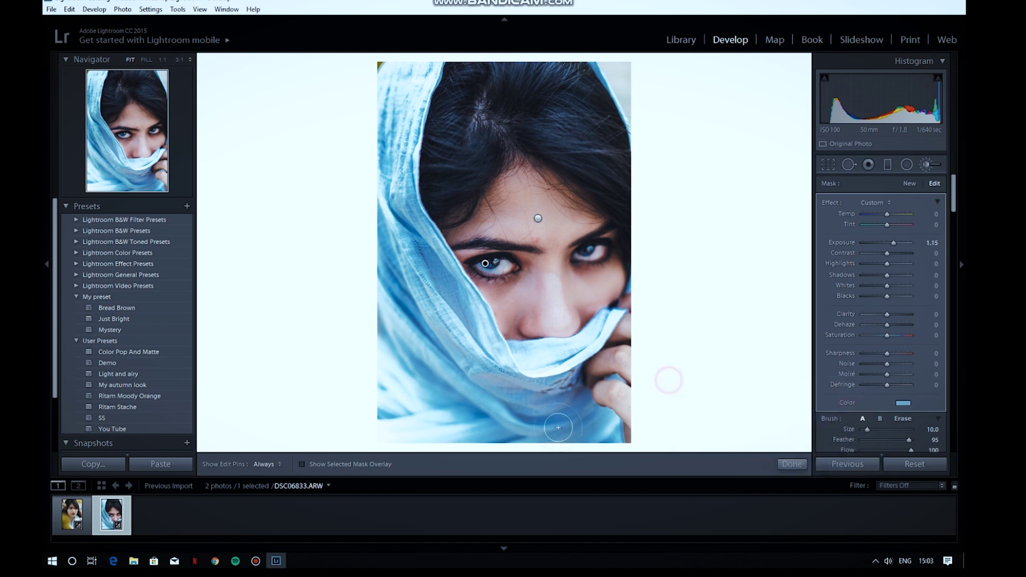
pyautogui.click(783, 464)
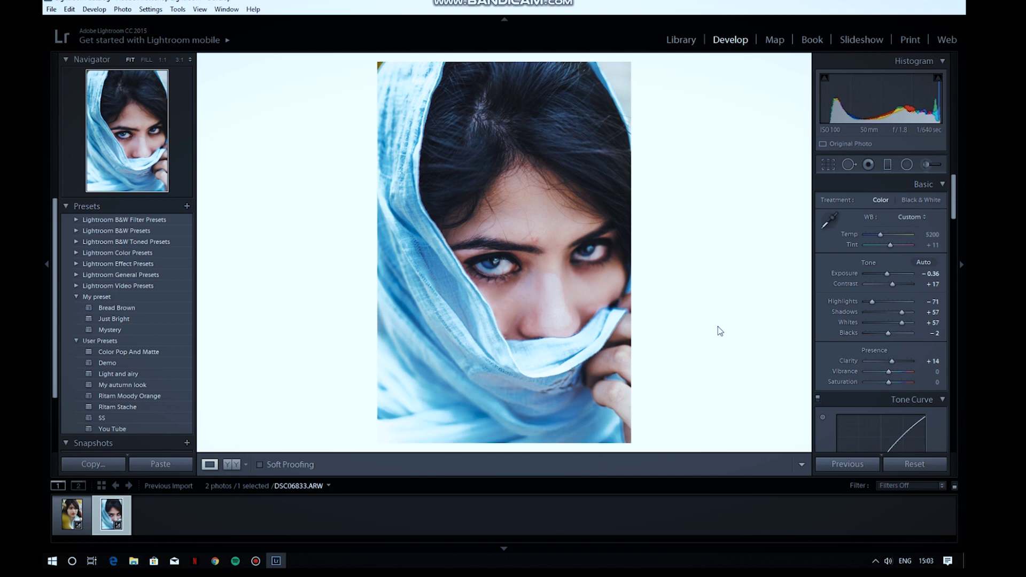
# Compare the second portrait before and after editing, including side by side with the interface dimmed, and return to single-photo view
pyautogui.press('\\')
pyautogui.press('\\')
pyautogui.press('l')
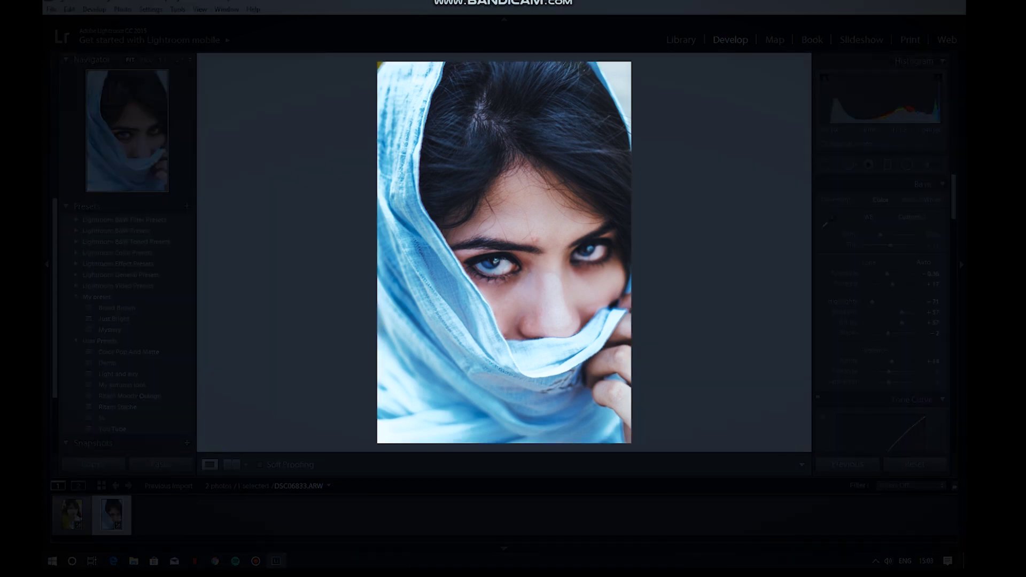
pyautogui.press('l')
pyautogui.press('l')
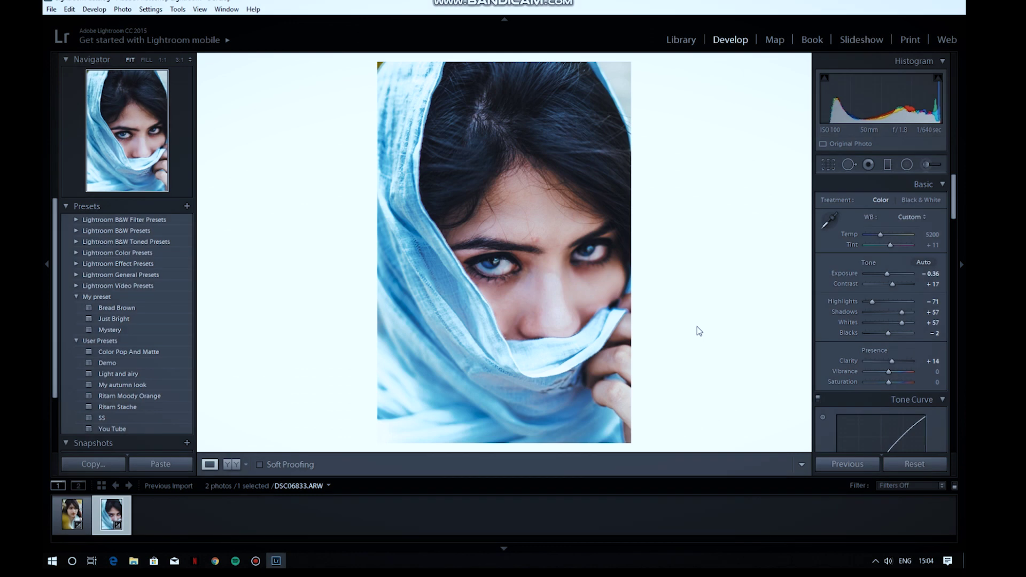
pyautogui.click(231, 464)
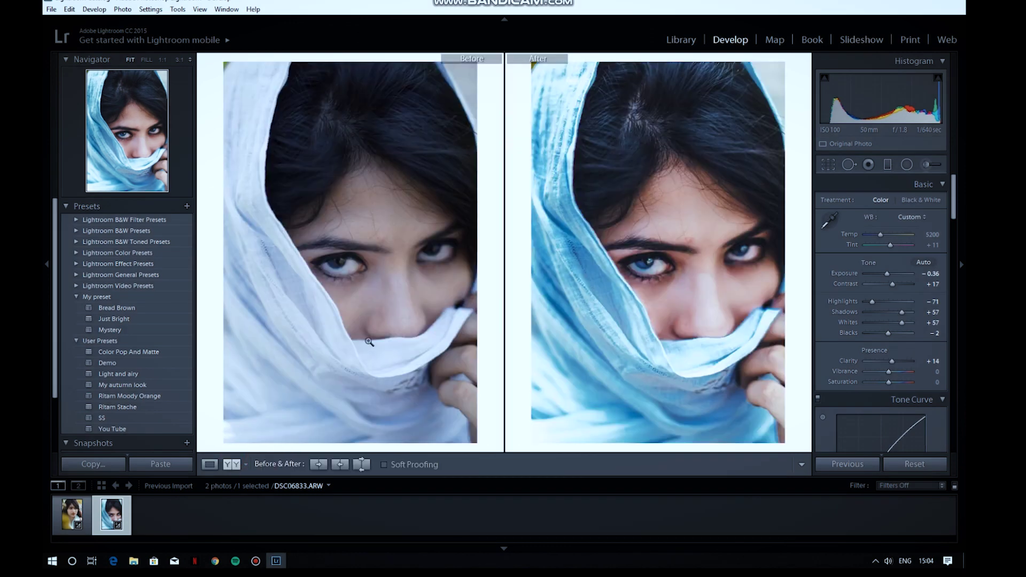
pyautogui.press('l')
pyautogui.press('l')
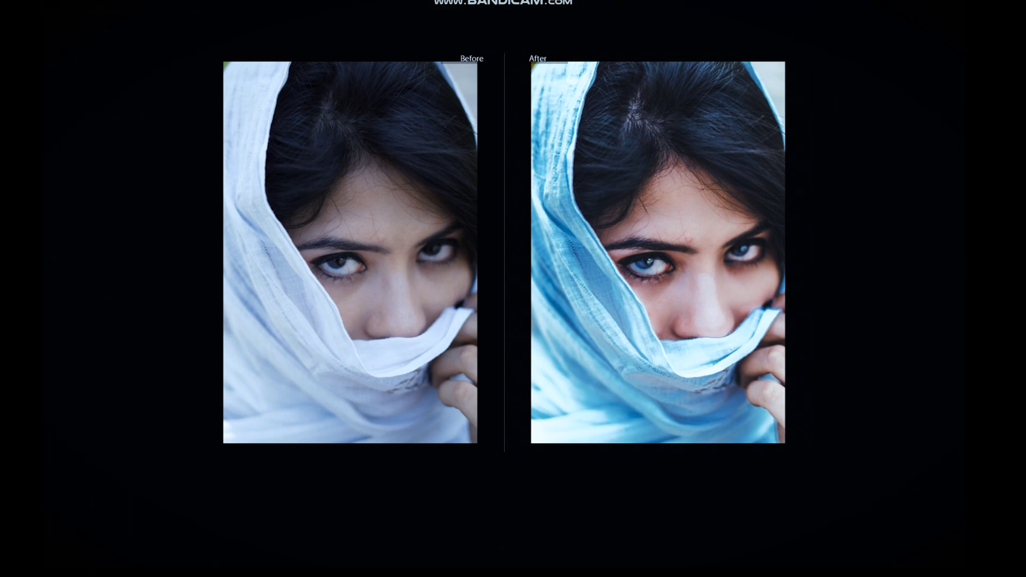
pyautogui.press('l')
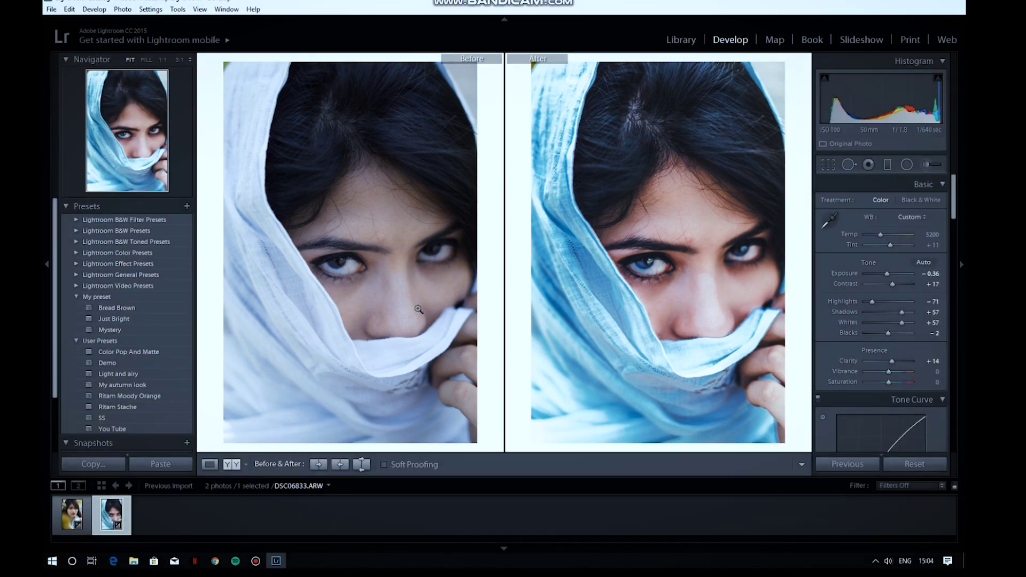
pyautogui.click(209, 463)
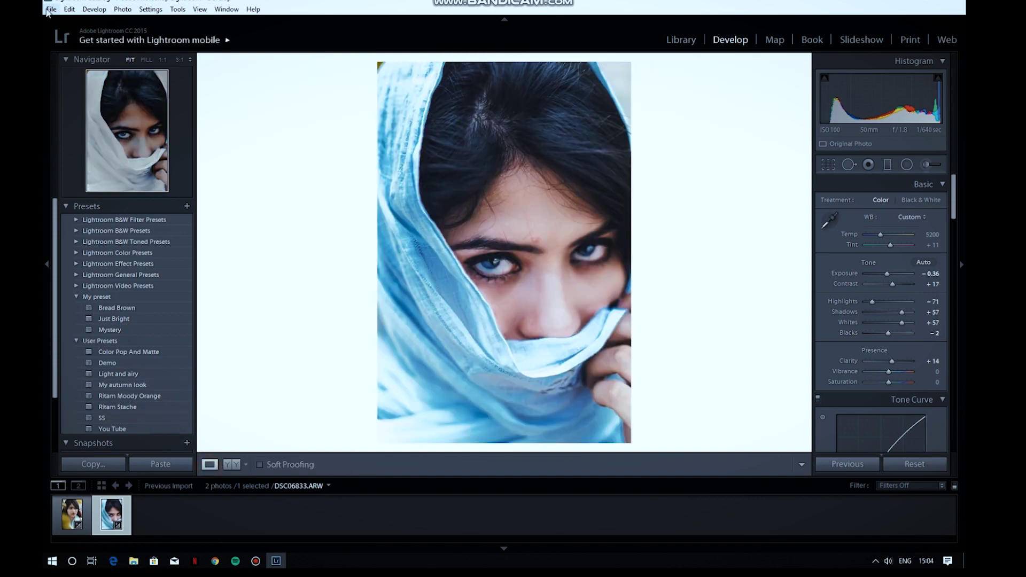
# Export the second portrait to the YT subfolder with the My Sign watermark, overwriting the existing DSC06833.jpg
pyautogui.click(49, 9)
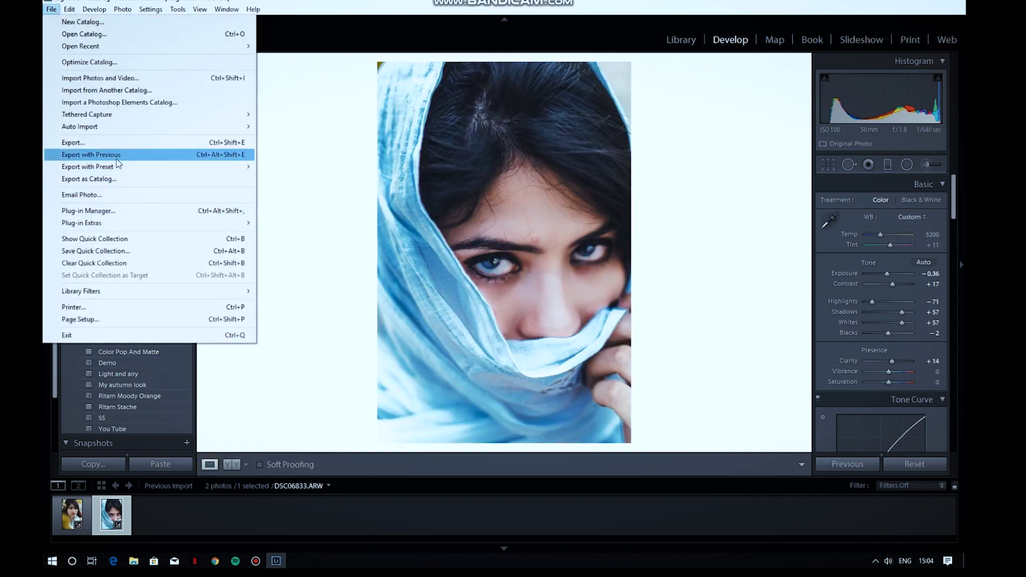
pyautogui.click(85, 142)
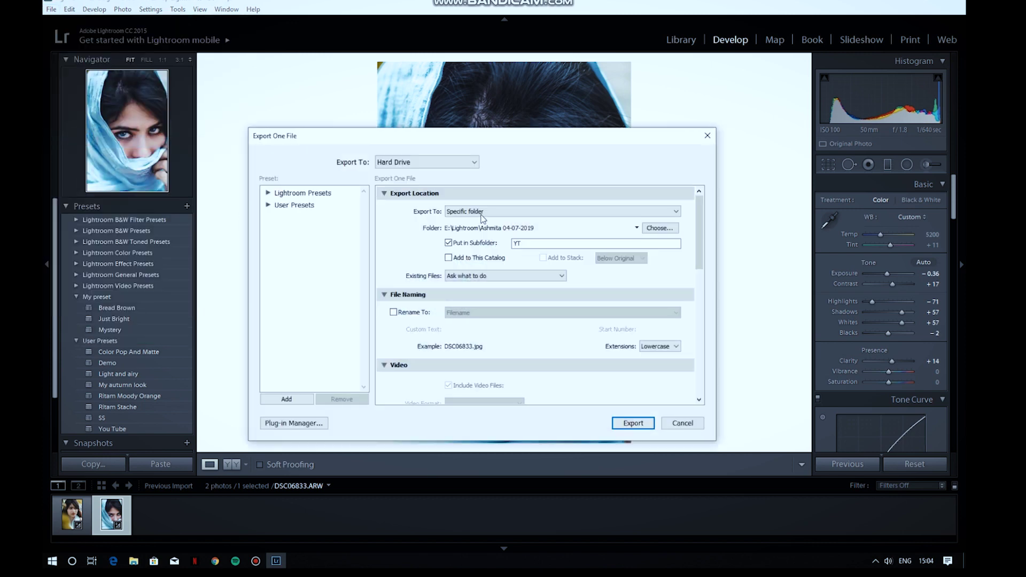
pyautogui.scroll(-10, 550, 319)
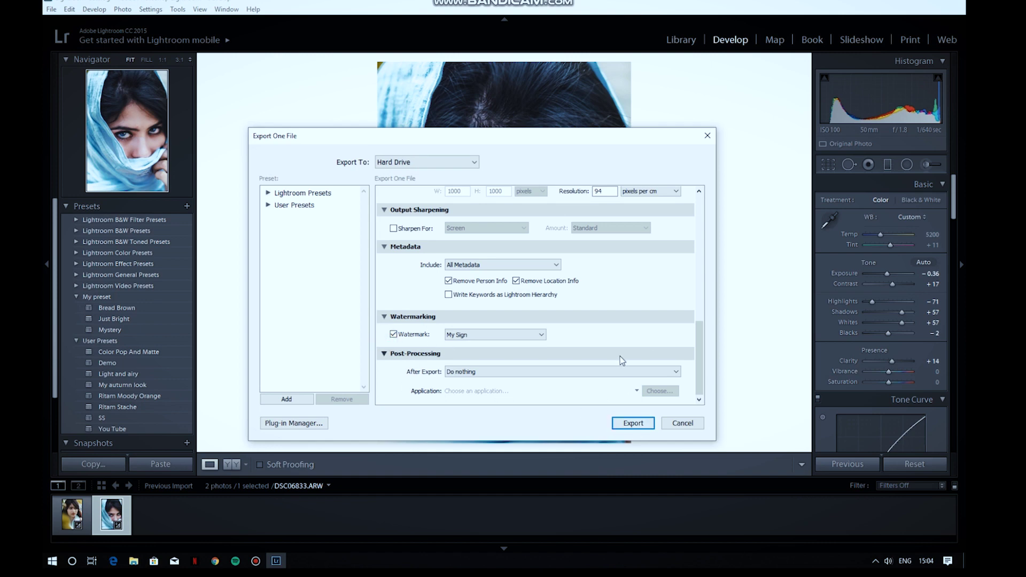
pyautogui.click(623, 422)
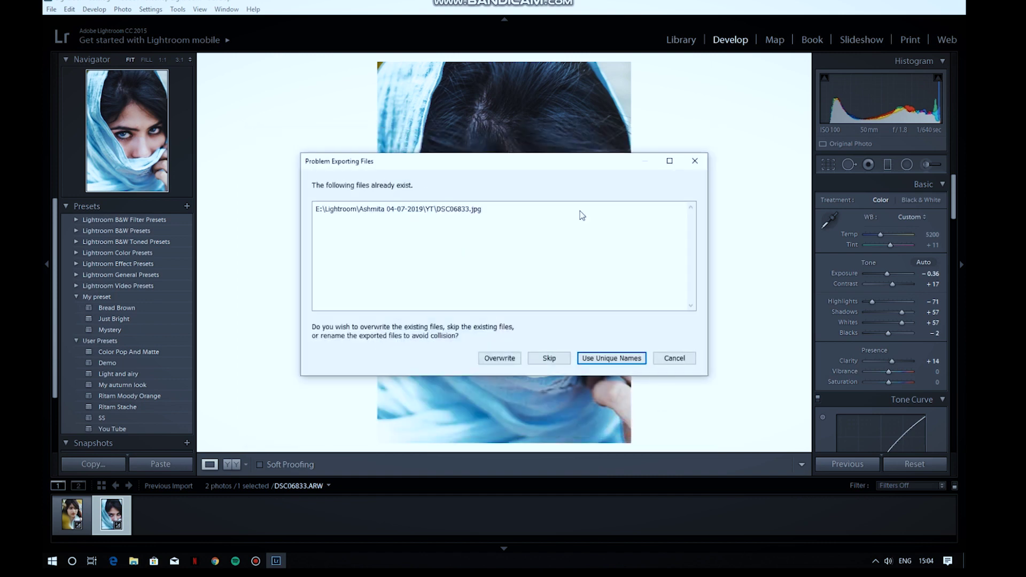
pyautogui.click(505, 357)
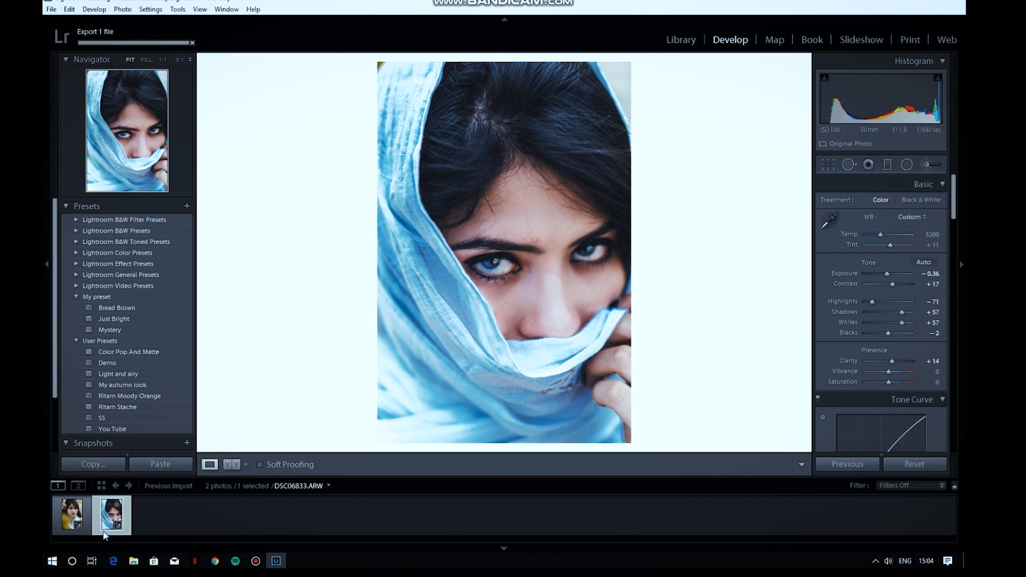
# Export the first portrait, DSC06824.ARW, to the YT subfolder, overwriting the existing DSC06824.jpg
pyautogui.click(72, 513)
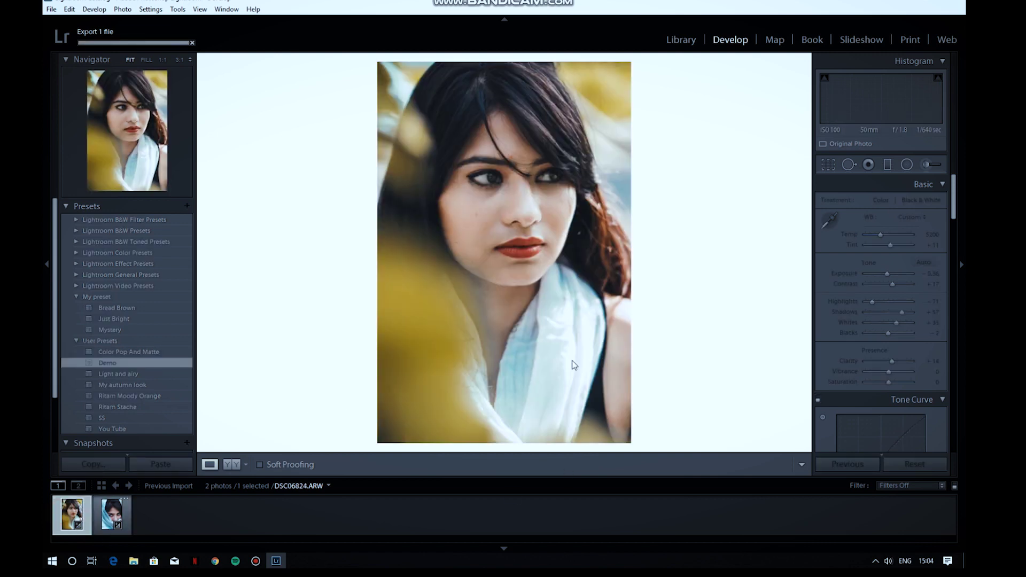
pyautogui.click(51, 10)
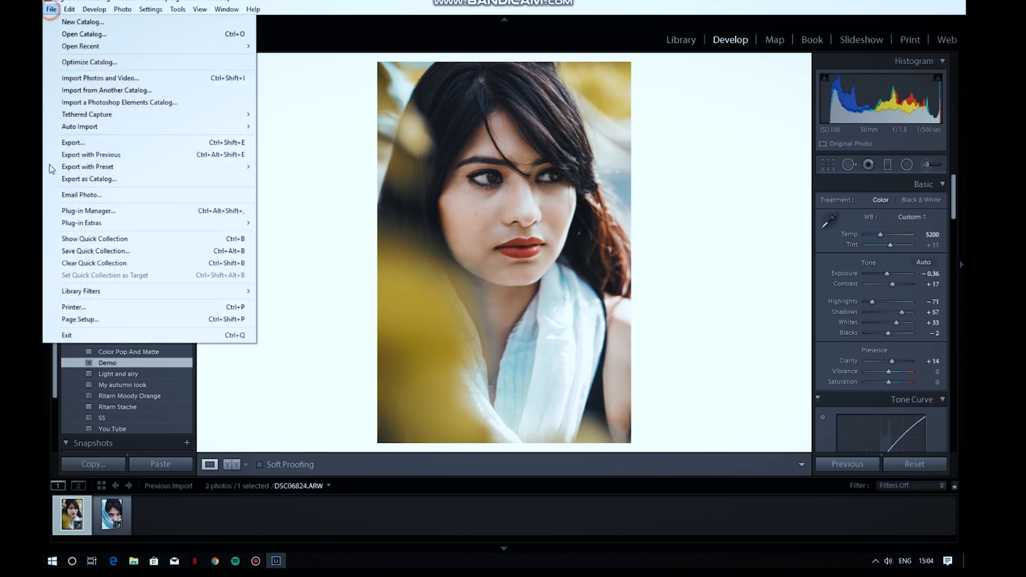
pyautogui.click(61, 142)
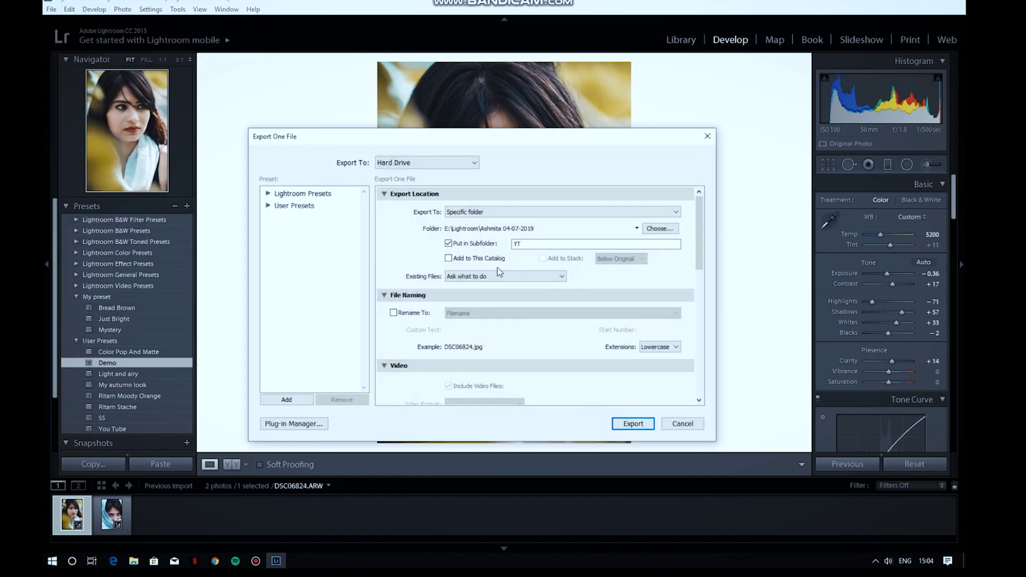
pyautogui.scroll(-5, 593, 380)
pyautogui.click(633, 423)
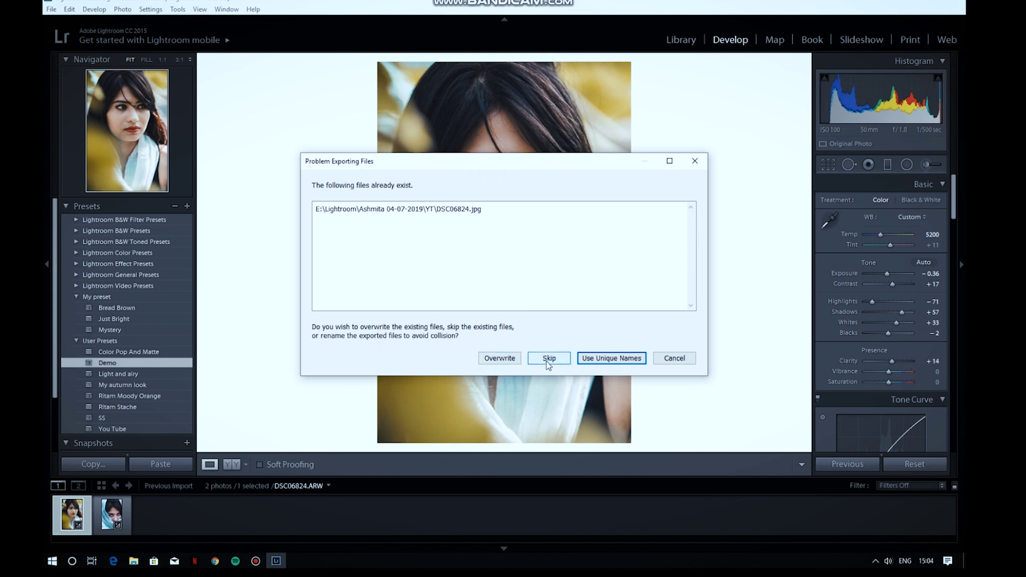
pyautogui.click(505, 362)
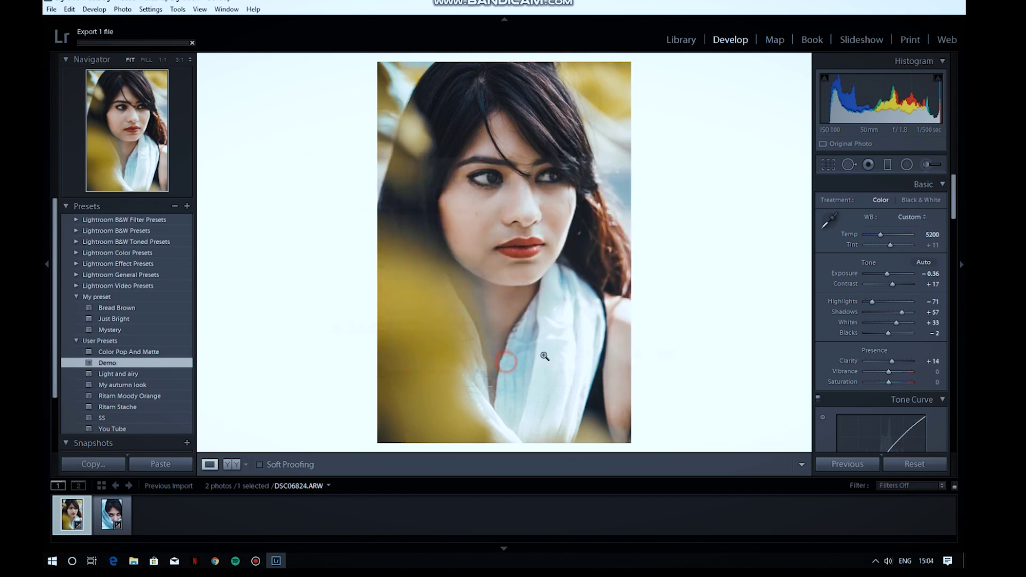